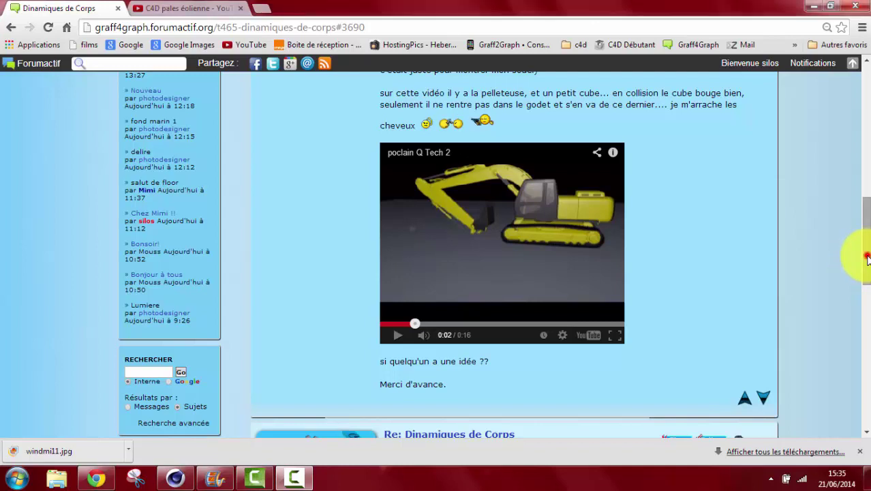
Rewind the poclain Q Tech 2 excavator video to 0:00 and play it through
{"action": "left_click_drag", "start_coordinate": [866, 259], "coordinate": [867, 243]}
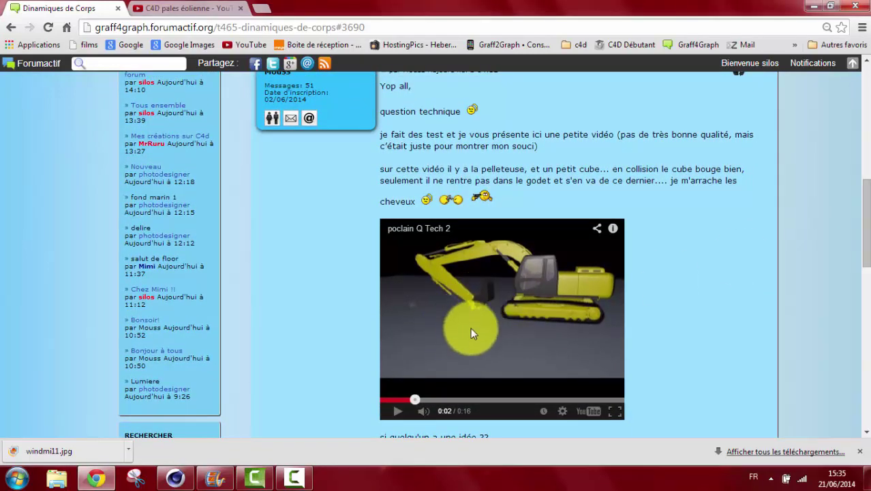
{"action": "left_click_drag", "start_coordinate": [415, 394], "coordinate": [389, 399]}
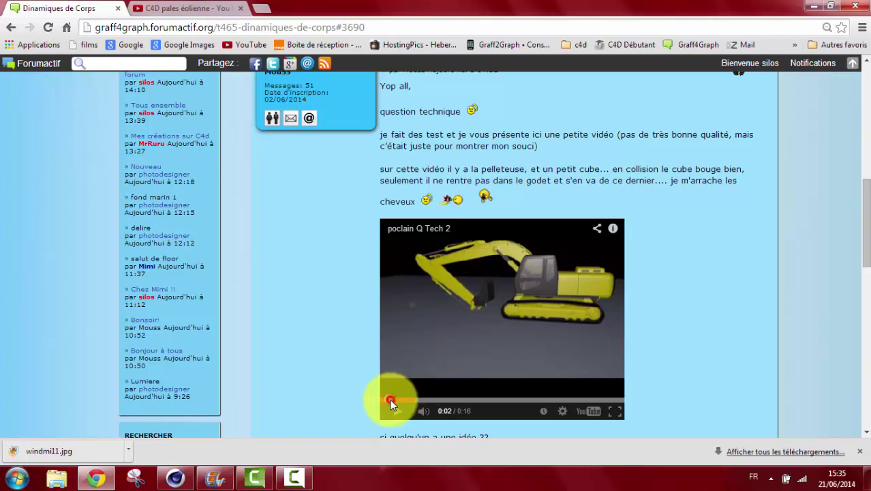
{"action": "left_click", "coordinate": [474, 288]}
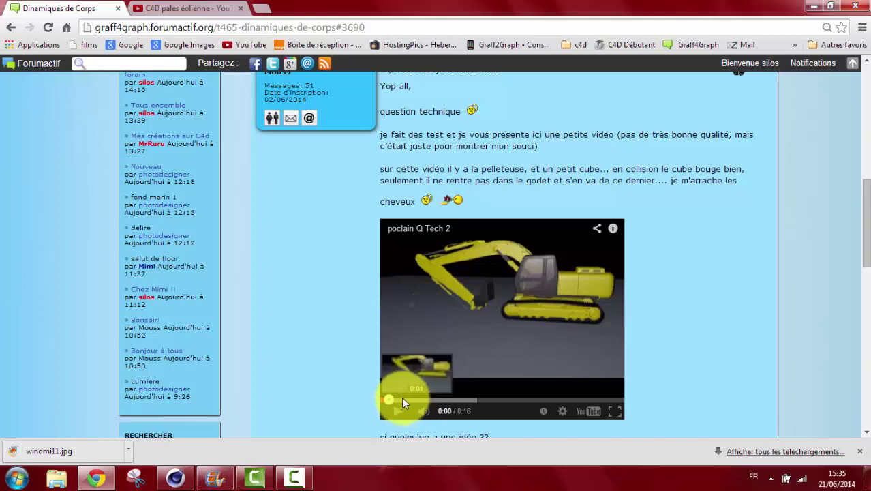
{"action": "left_click", "coordinate": [506, 328]}
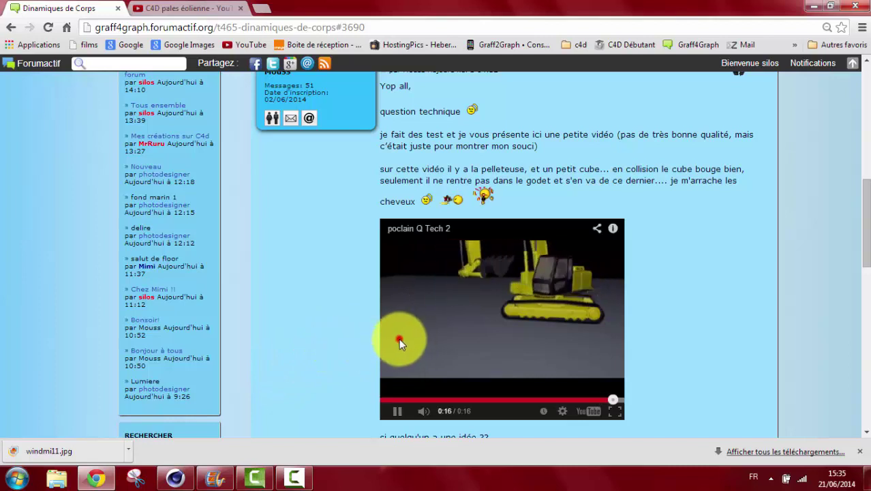
{"action": "left_click", "coordinate": [170, 479]}
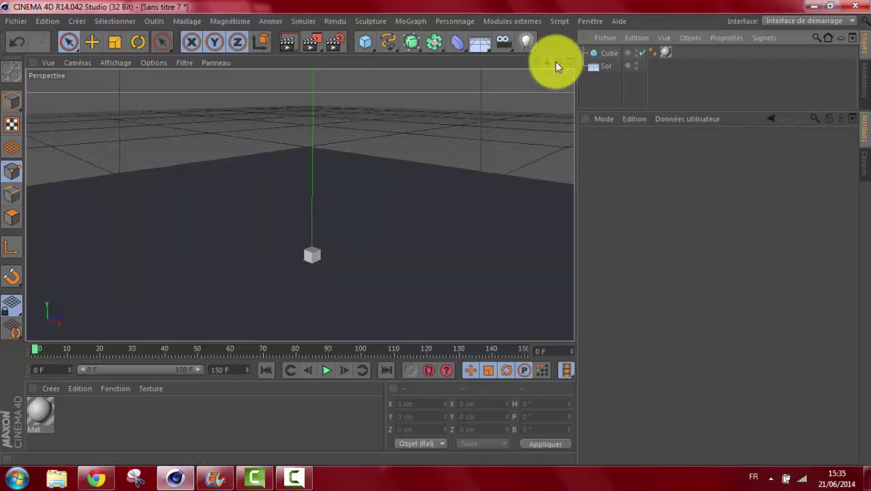
Add a 200 cm cube, Cube.1, and drag it left and up above the small cube
{"action": "left_click_drag", "start_coordinate": [556, 66], "coordinate": [540, 74]}
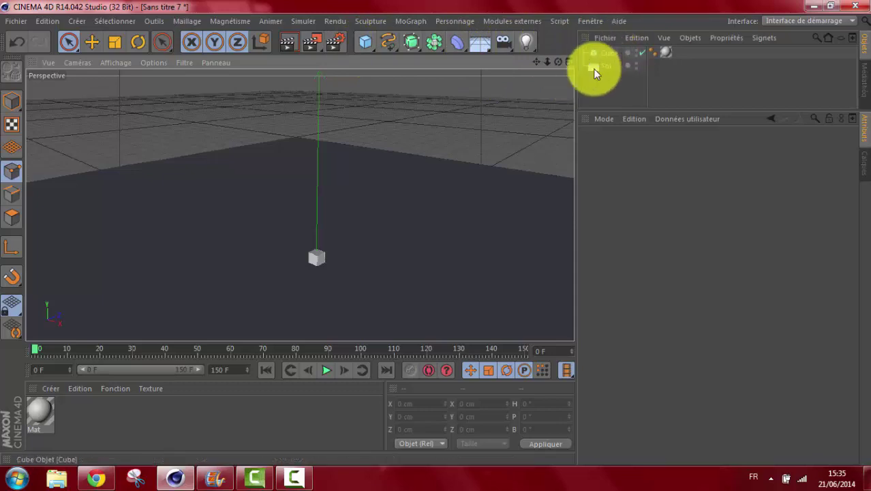
{"action": "left_click", "coordinate": [360, 43]}
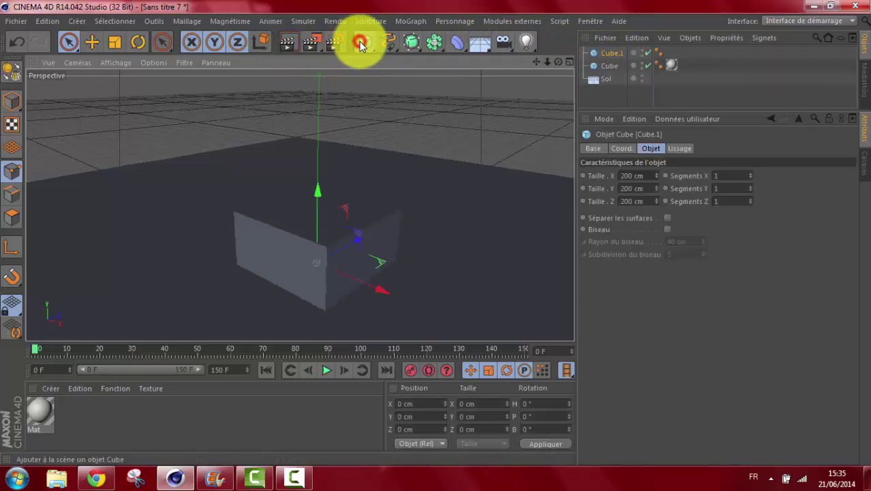
{"action": "left_click", "coordinate": [344, 230]}
{"action": "left_click_drag", "start_coordinate": [377, 292], "coordinate": [313, 261]}
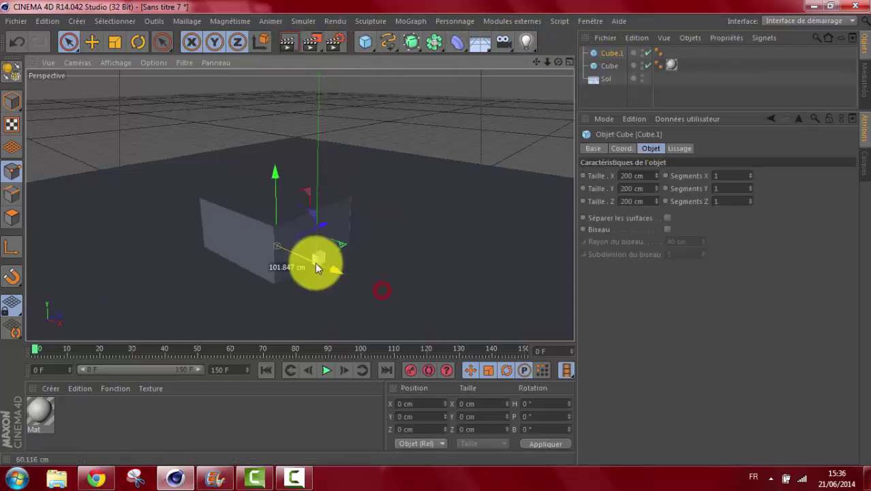
{"action": "left_click_drag", "start_coordinate": [261, 162], "coordinate": [261, 110]}
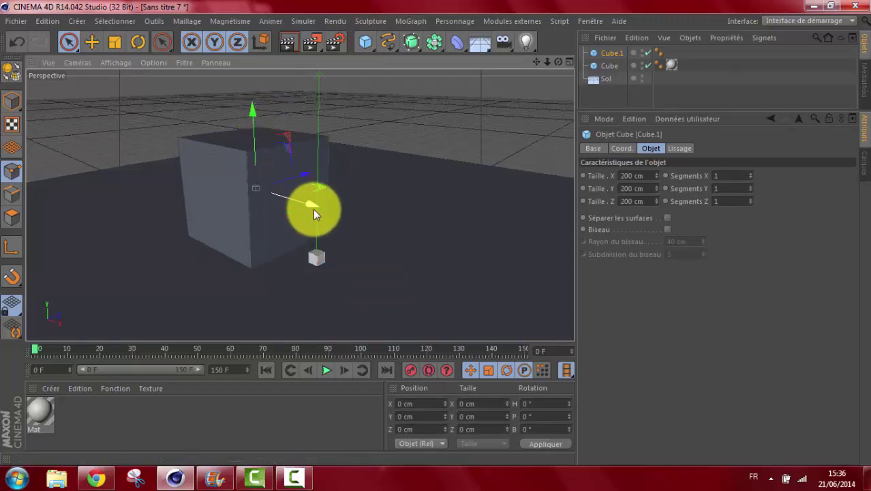
{"action": "left_click_drag", "start_coordinate": [309, 207], "coordinate": [299, 204]}
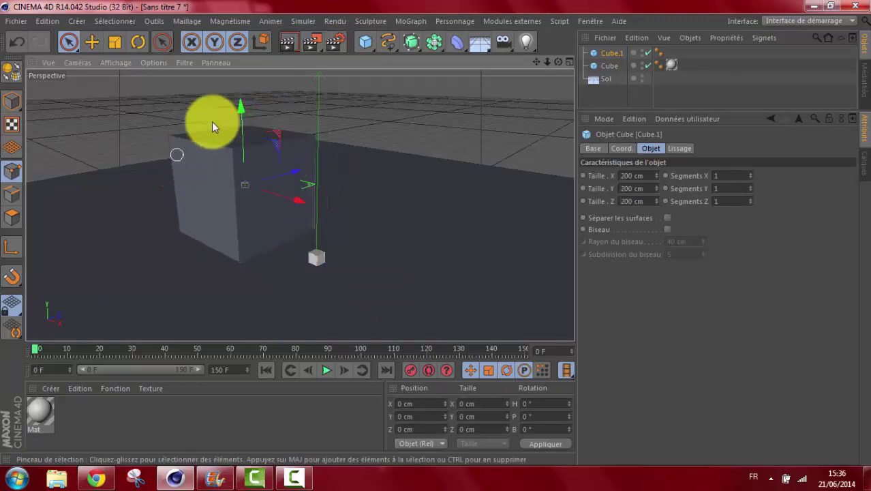
Make Cube.1 editable in Polygon mode and set the Couteau knife tool to Boucle mode
{"action": "left_click", "coordinate": [11, 75]}
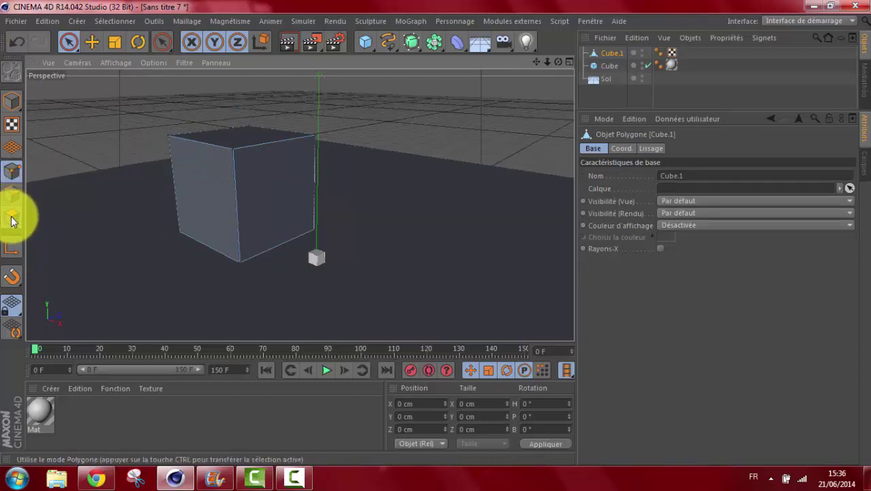
{"action": "left_click", "coordinate": [12, 218]}
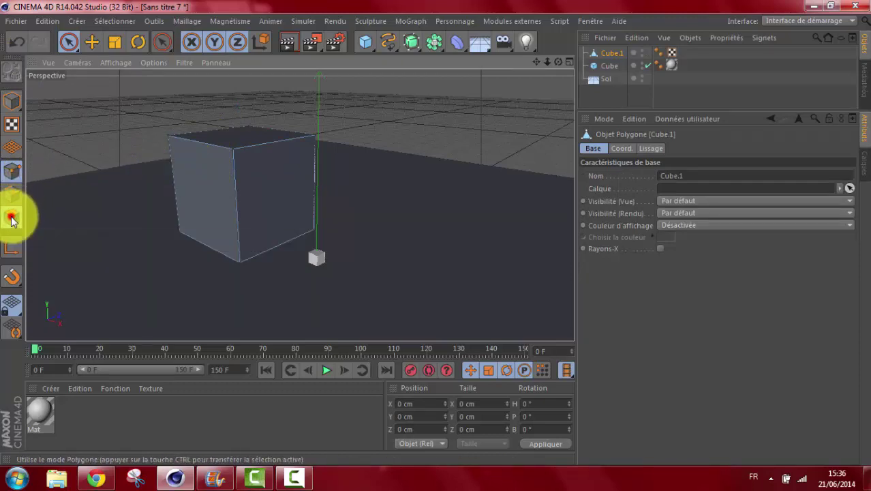
{"action": "left_click", "coordinate": [188, 22]}
{"action": "mouse_move", "coordinate": [204, 70]}
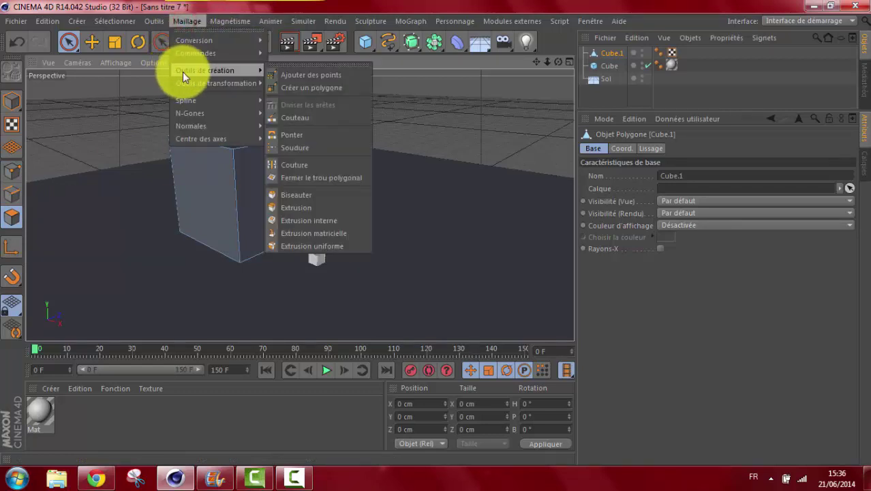
{"action": "left_click", "coordinate": [287, 117]}
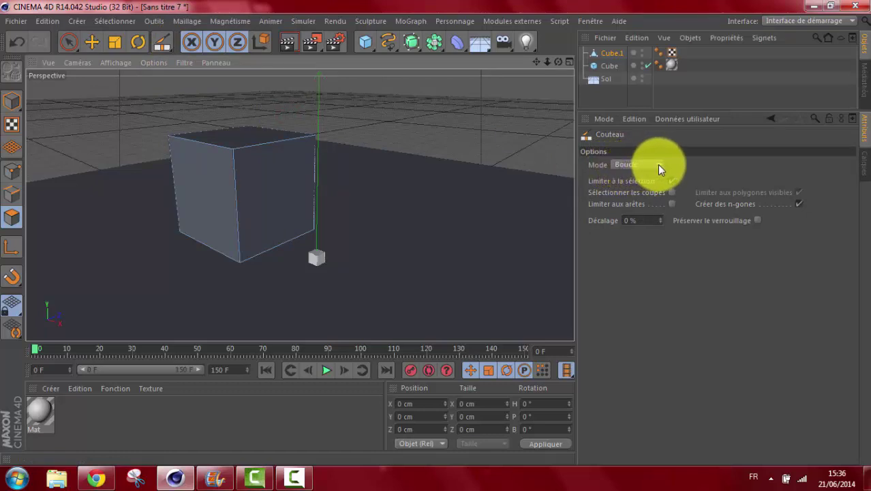
{"action": "left_click", "coordinate": [659, 169]}
{"action": "left_click", "coordinate": [619, 180]}
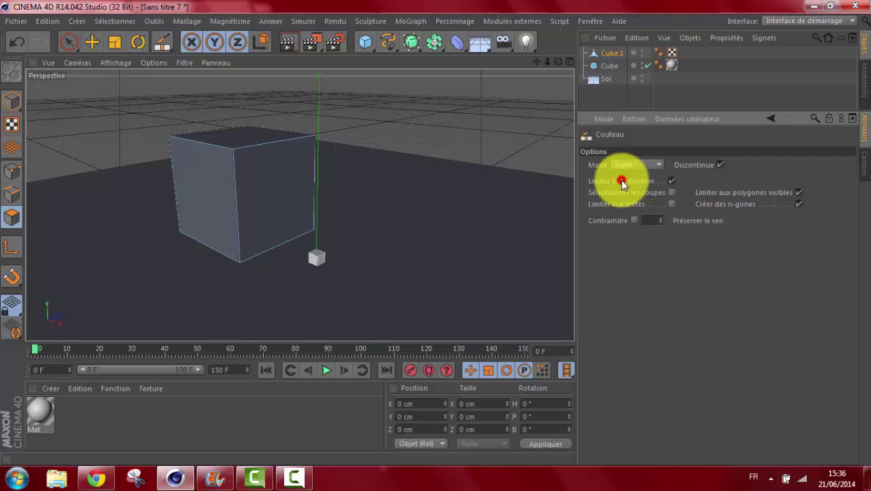
{"action": "left_click", "coordinate": [660, 166]}
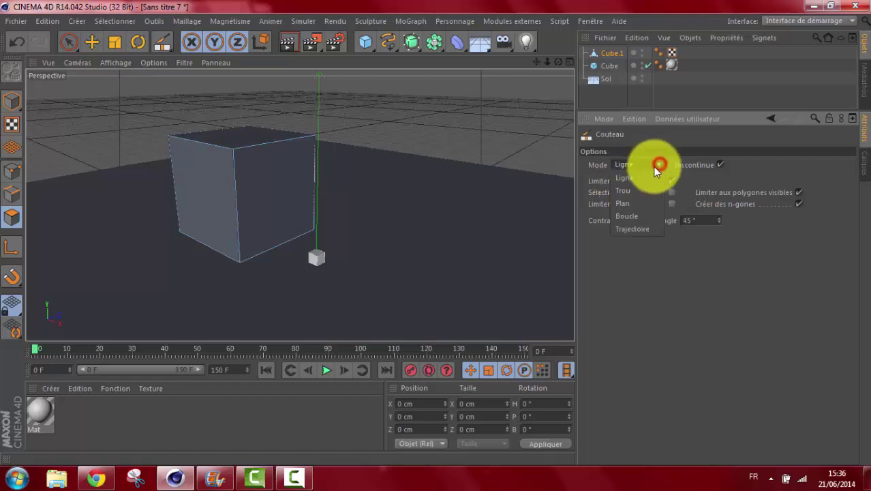
{"action": "left_click", "coordinate": [622, 217]}
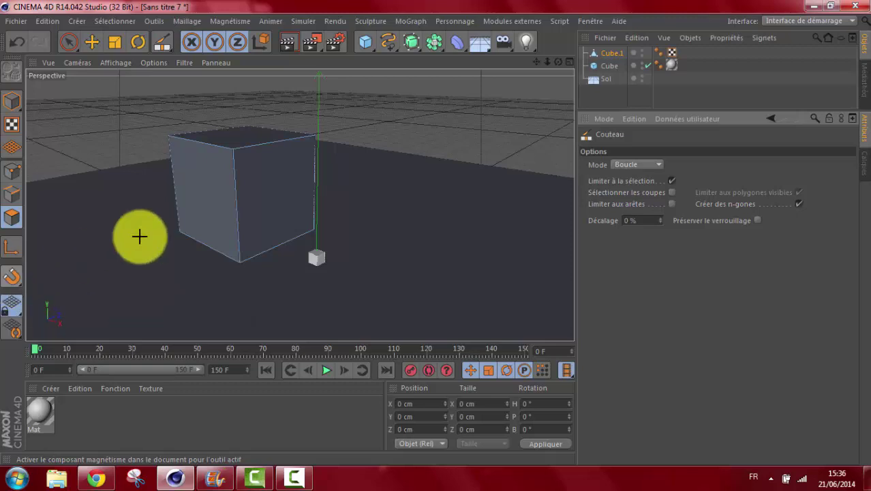
Cut knife loops close to every border of Cube.1, framing each face
{"action": "left_click_drag", "start_coordinate": [558, 62], "coordinate": [435, 237]}
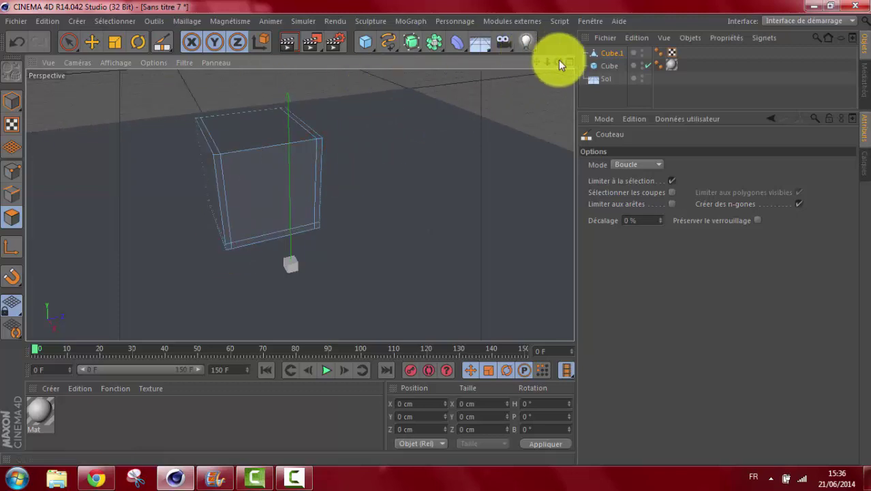
{"action": "left_click_drag", "start_coordinate": [559, 65], "coordinate": [443, 232]}
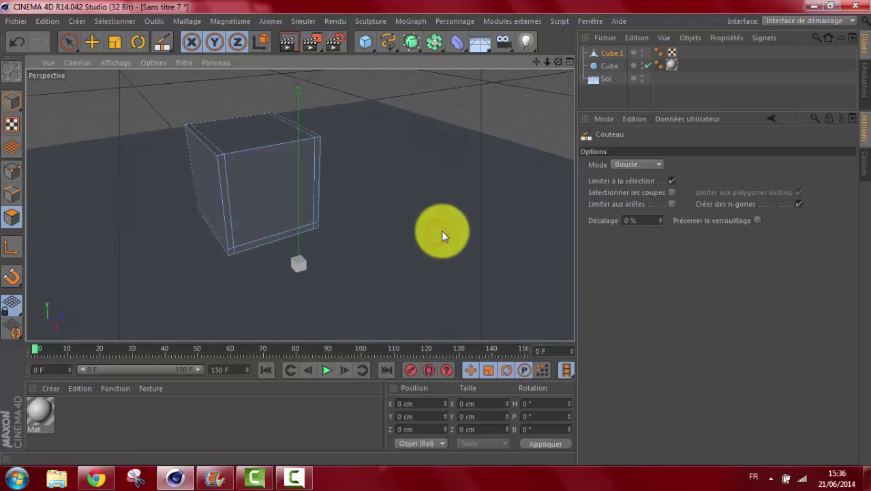
{"action": "left_click", "coordinate": [11, 203]}
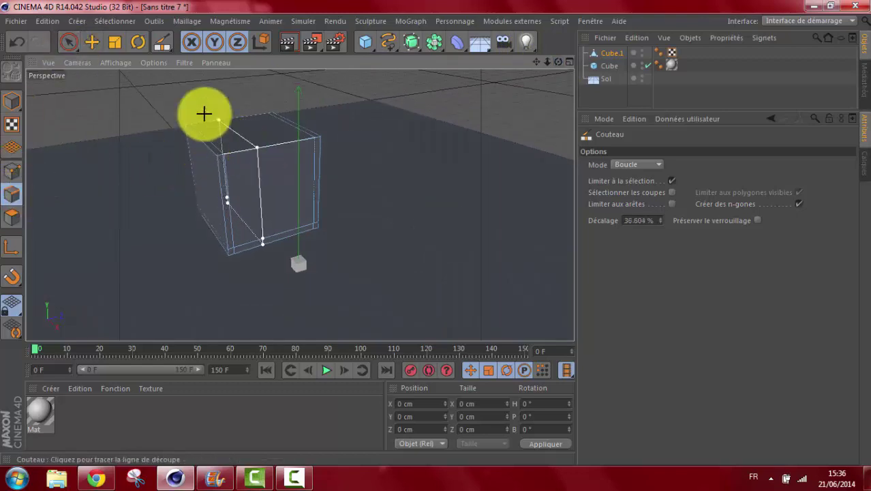
{"action": "left_click", "coordinate": [69, 45]}
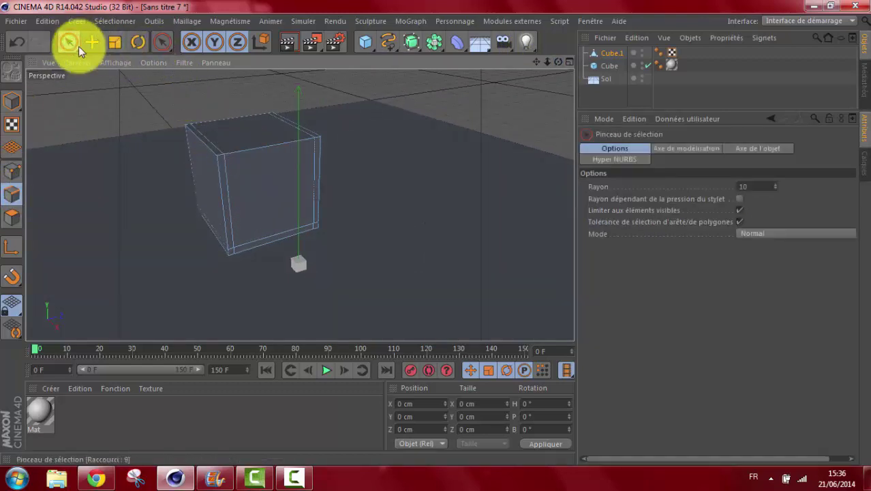
Select the cube's top edge and drag it to slant the bucket's back
{"action": "left_click", "coordinate": [260, 147]}
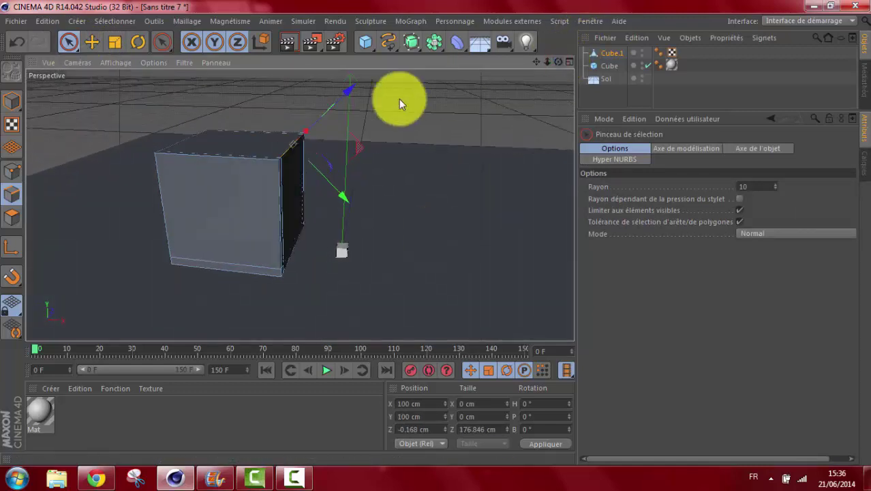
{"action": "left_click_drag", "start_coordinate": [346, 94], "coordinate": [251, 157]}
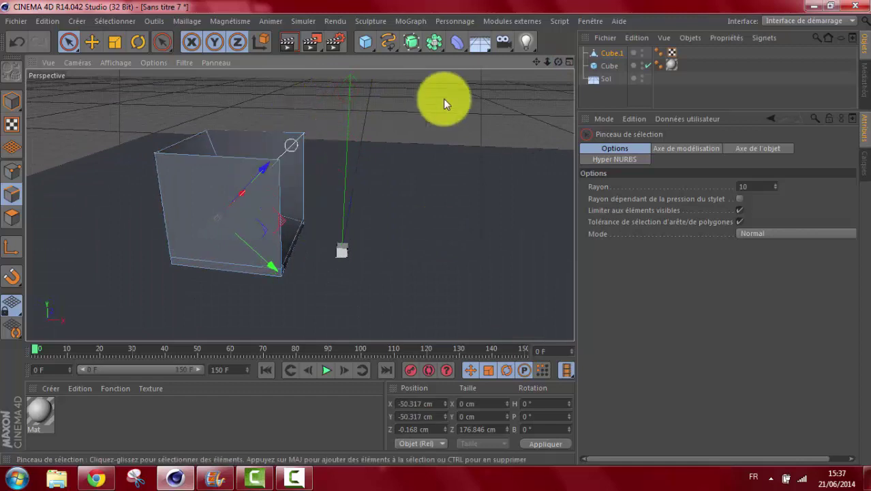
{"action": "left_click", "coordinate": [435, 235]}
{"action": "left_click_drag", "start_coordinate": [436, 235], "coordinate": [436, 232], "text": "alt"}
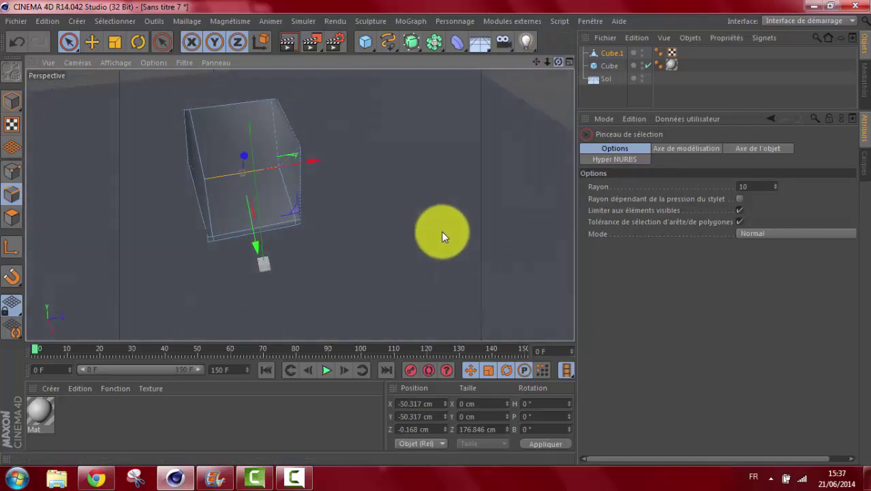
In Points mode, select two top corner points and pull them down and to the left
{"action": "left_click", "coordinate": [12, 170]}
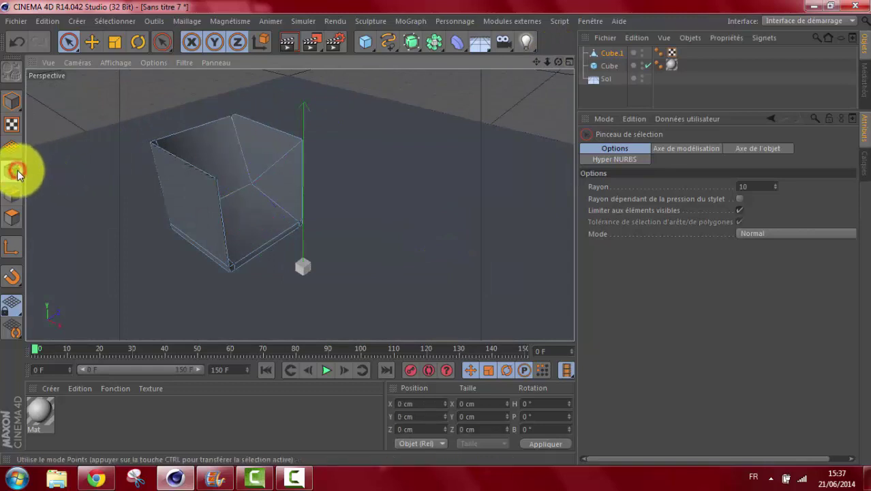
{"action": "left_click", "coordinate": [216, 179]}
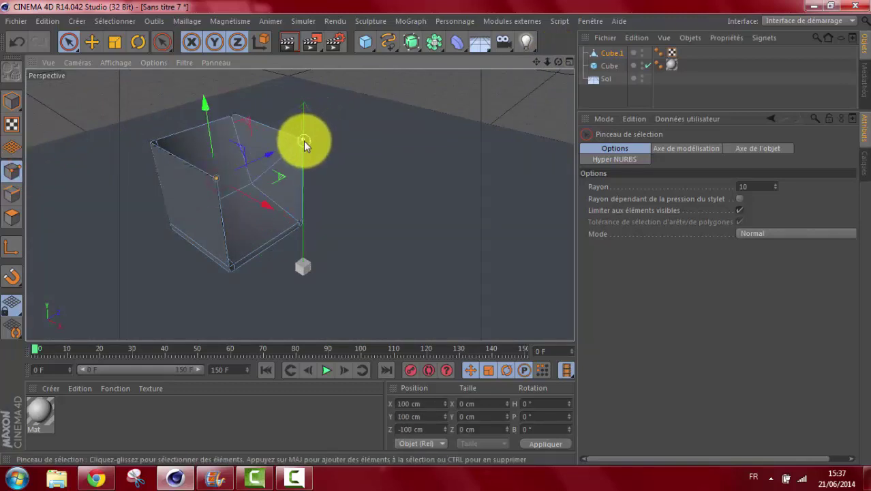
{"action": "left_click", "coordinate": [304, 141], "text": "shift"}
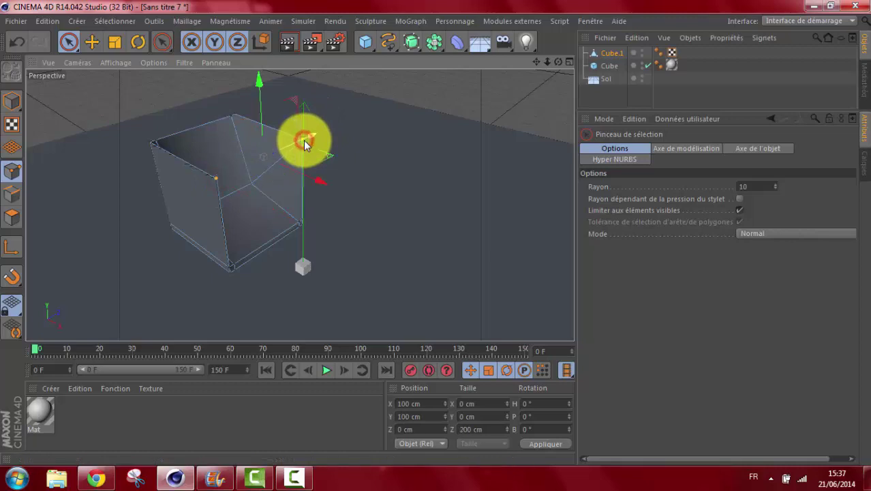
{"action": "left_click_drag", "start_coordinate": [556, 63], "coordinate": [348, 75]}
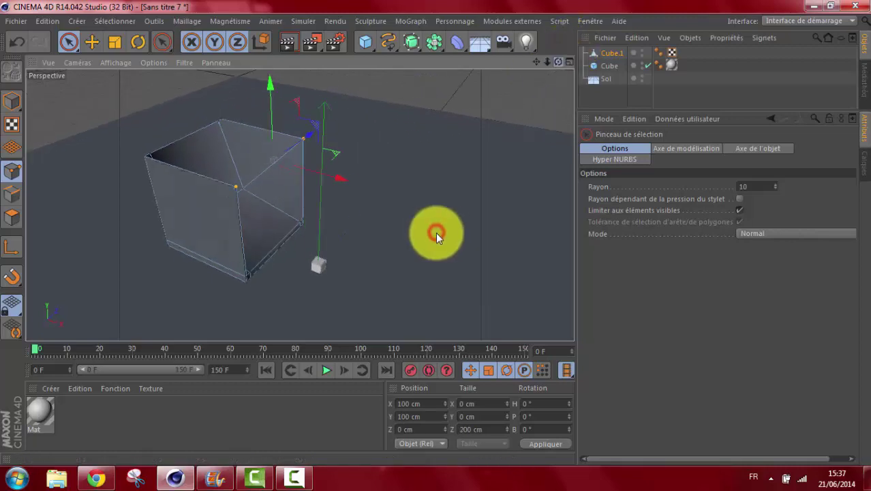
{"action": "left_click_drag", "start_coordinate": [298, 83], "coordinate": [301, 125]}
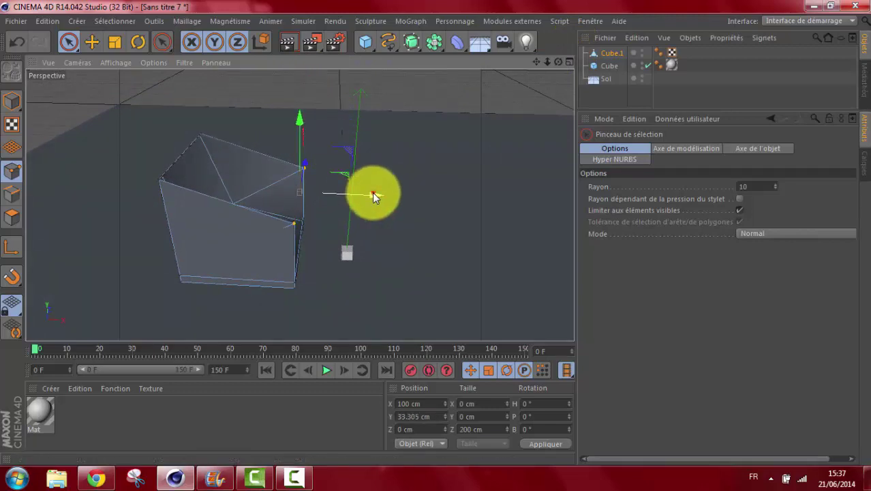
{"action": "left_click_drag", "start_coordinate": [372, 192], "coordinate": [308, 197]}
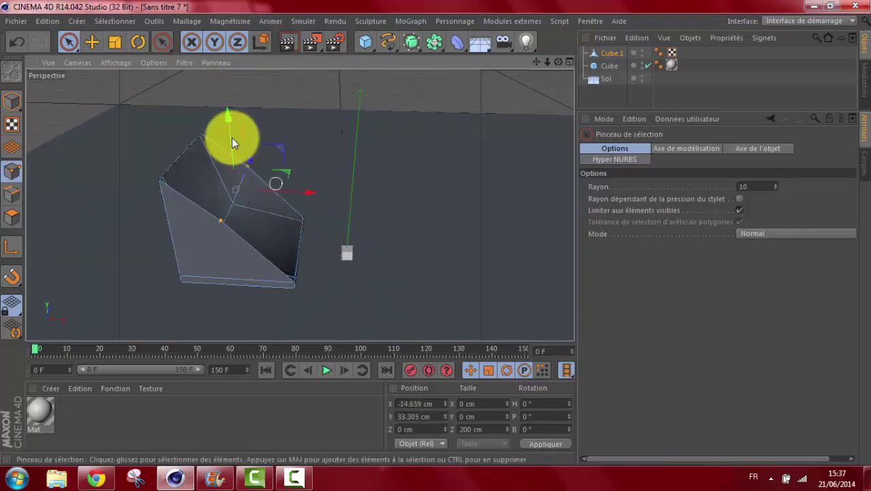
{"action": "left_click_drag", "start_coordinate": [226, 116], "coordinate": [226, 140]}
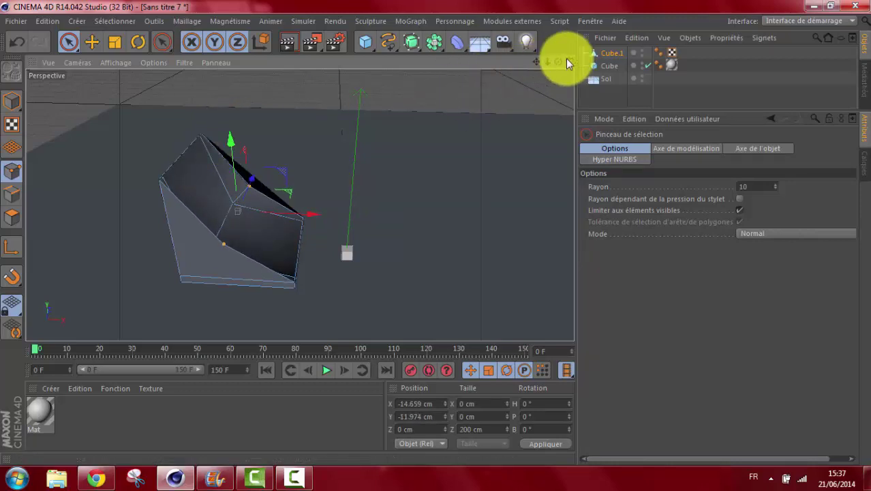
{"action": "left_click_drag", "start_coordinate": [438, 232], "coordinate": [555, 60], "text": "alt"}
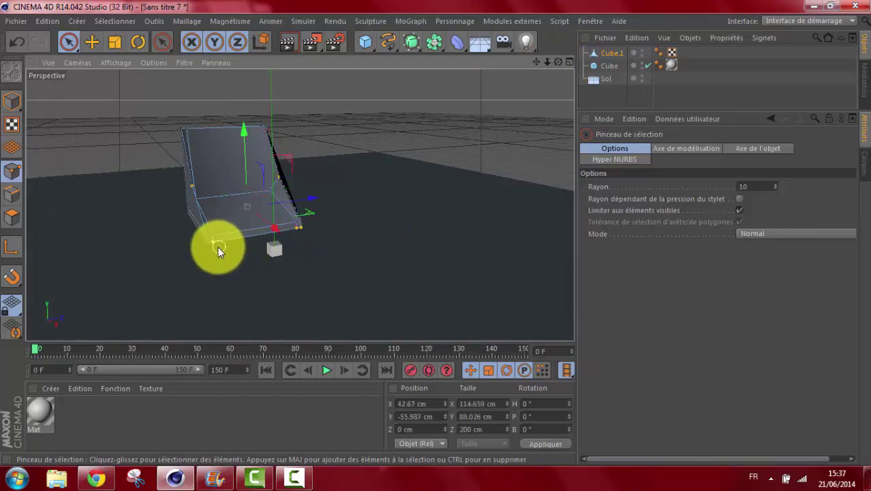
Select the lower-left edge points and push them outward along X to widen the scoop
{"action": "left_click_drag", "start_coordinate": [217, 247], "coordinate": [201, 249]}
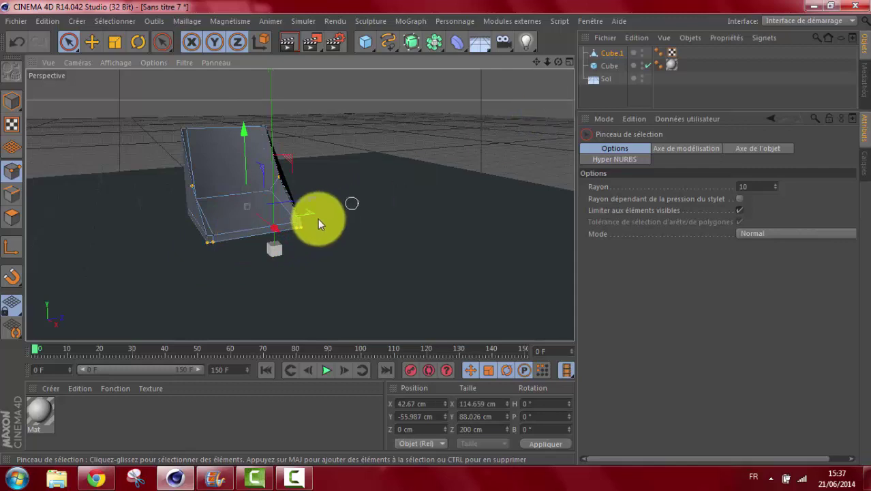
{"action": "left_click_drag", "start_coordinate": [553, 59], "coordinate": [553, 65]}
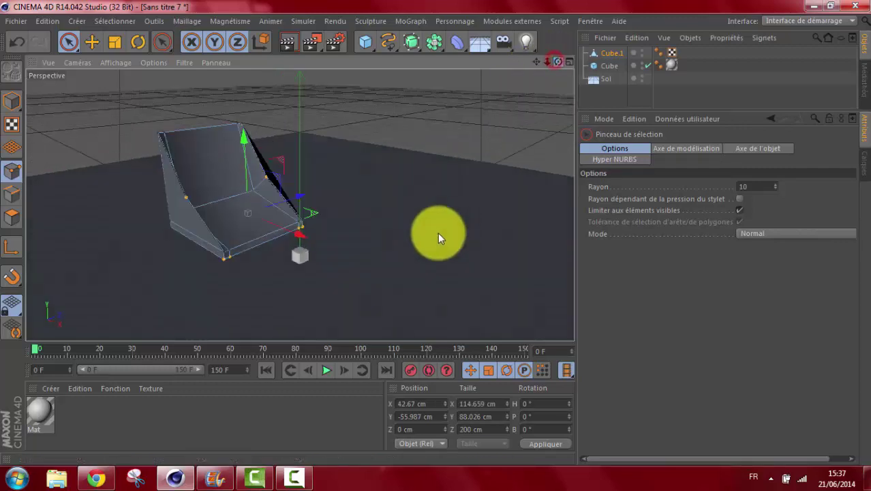
{"action": "left_click_drag", "start_coordinate": [321, 231], "coordinate": [332, 229]}
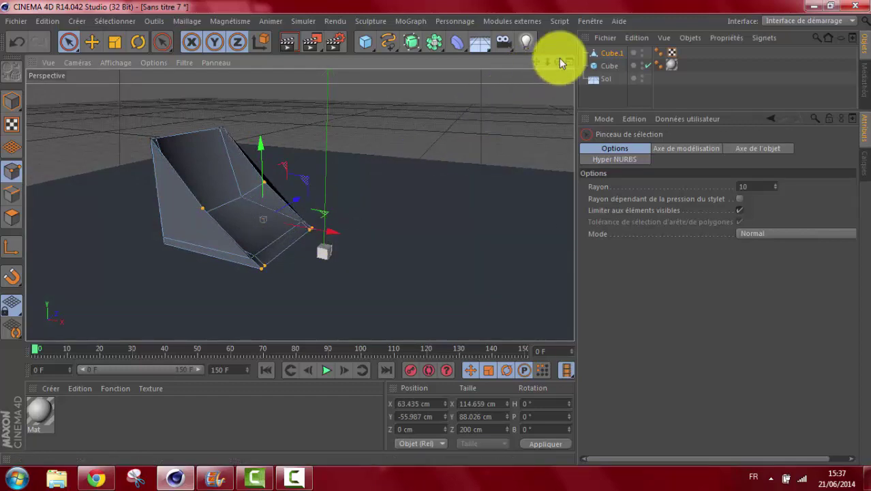
{"action": "left_click_drag", "start_coordinate": [556, 61], "coordinate": [436, 235]}
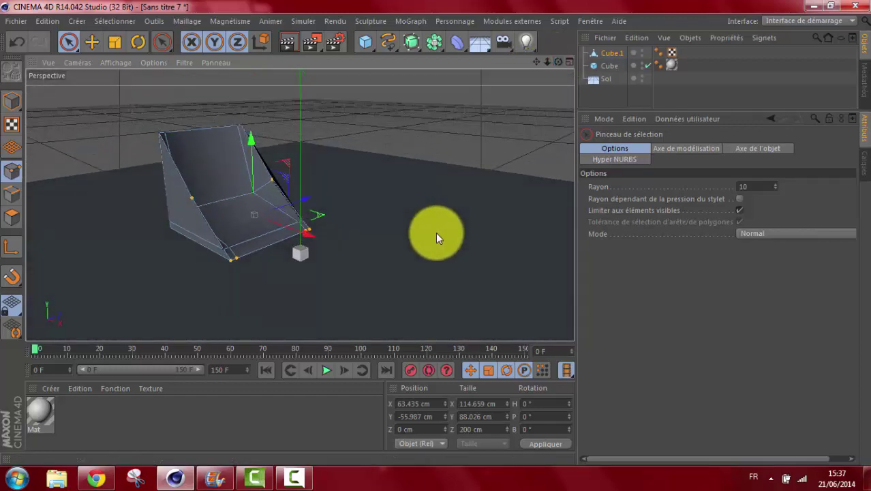
Give the floor object Sol a Corps collision simulation tag
{"action": "left_click", "coordinate": [605, 80]}
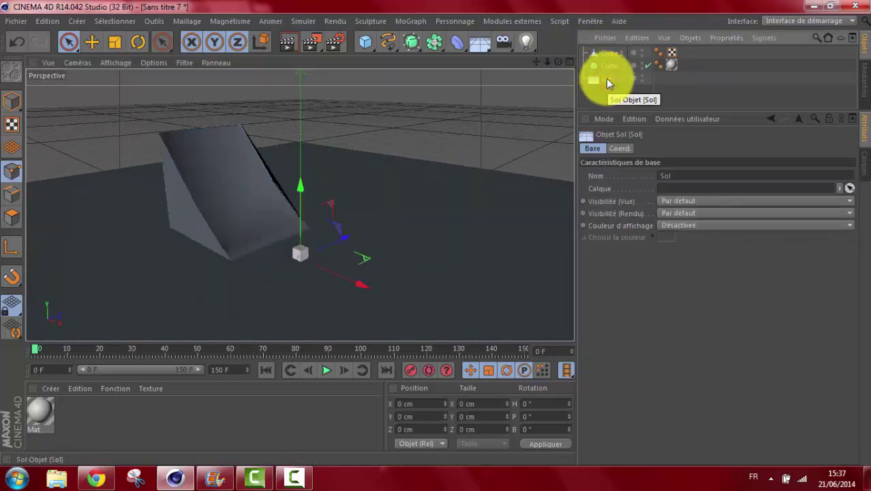
{"action": "right_click", "coordinate": [607, 79]}
{"action": "mouse_move", "coordinate": [658, 123]}
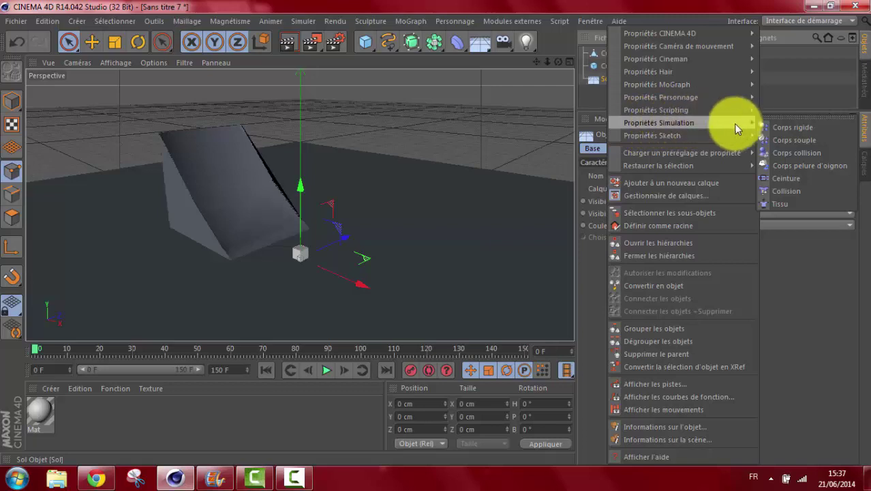
{"action": "left_click", "coordinate": [771, 126]}
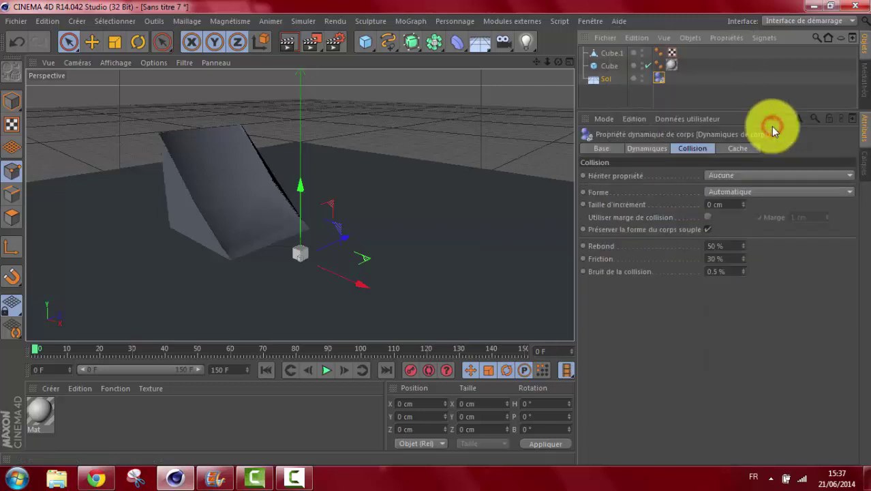
{"action": "left_click", "coordinate": [610, 66]}
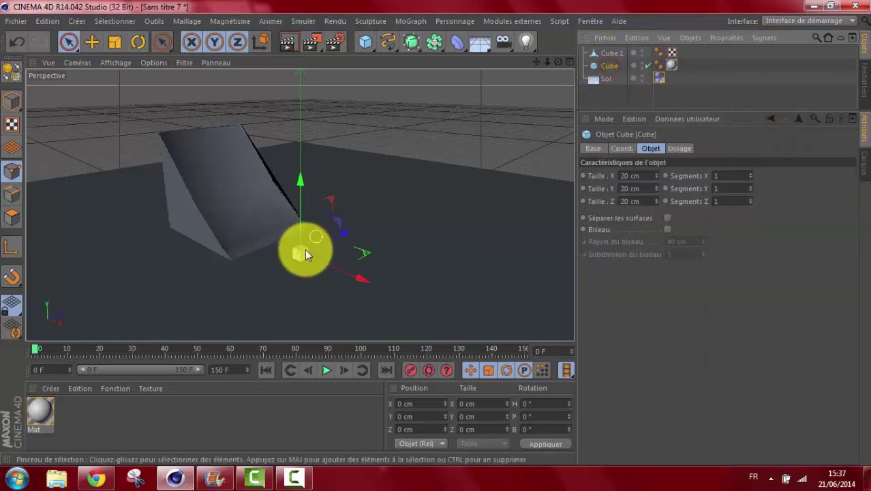
{"action": "right_click", "coordinate": [605, 63]}
{"action": "mouse_move", "coordinate": [657, 123]}
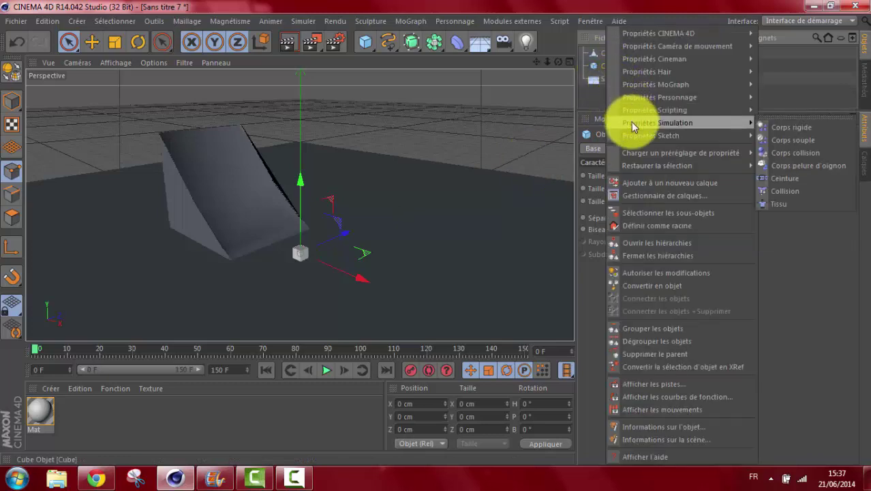
{"action": "left_click", "coordinate": [790, 127]}
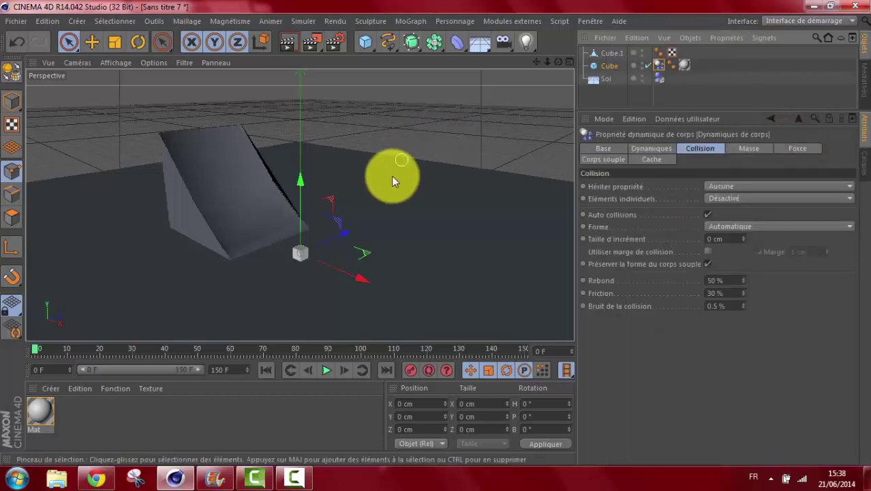
{"action": "left_click", "coordinate": [324, 368]}
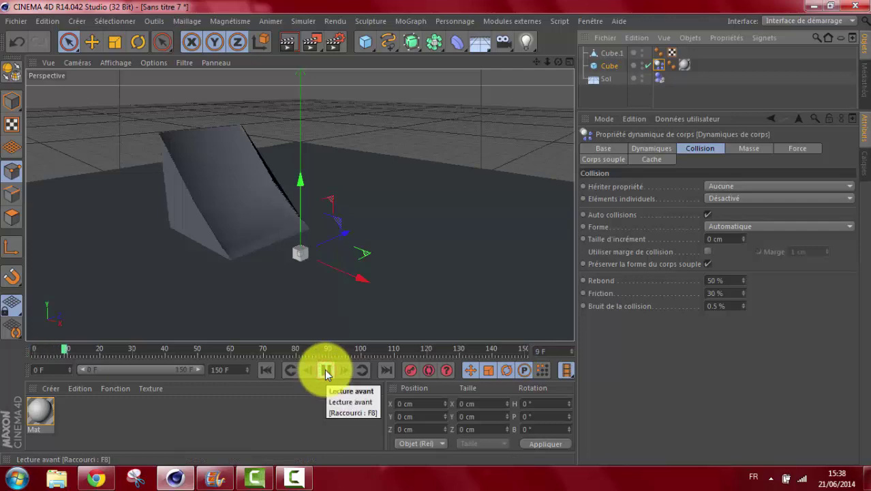
{"action": "left_click", "coordinate": [324, 368]}
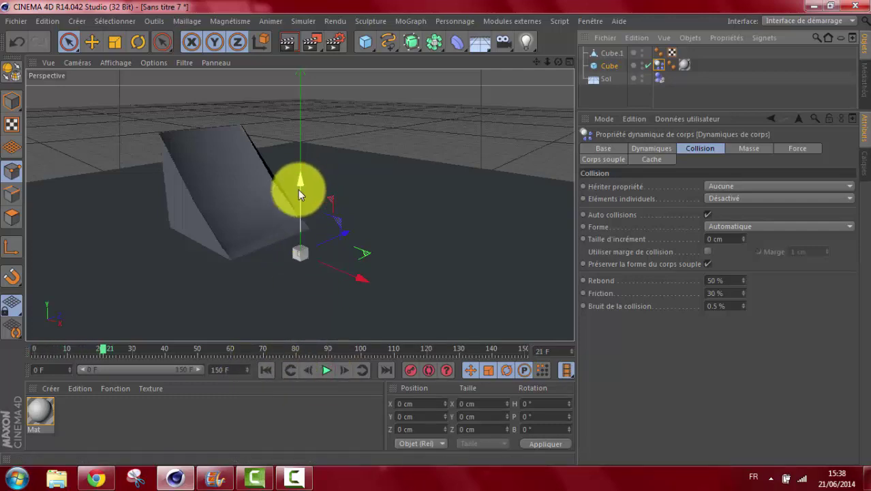
{"action": "left_click", "coordinate": [265, 369]}
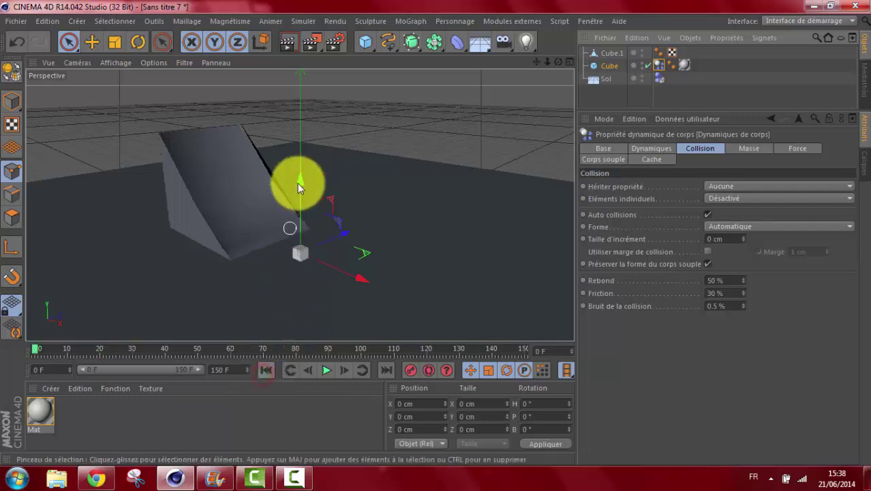
{"action": "left_click_drag", "start_coordinate": [300, 181], "coordinate": [300, 163]}
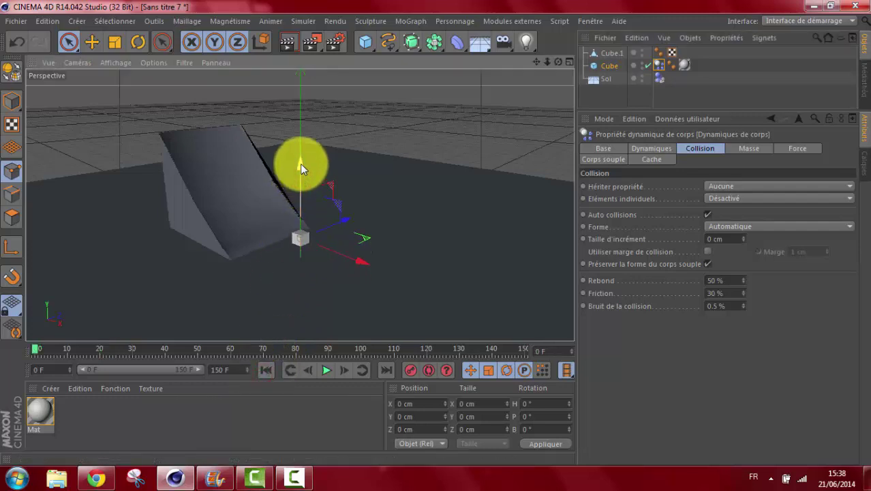
{"action": "left_click", "coordinate": [321, 371]}
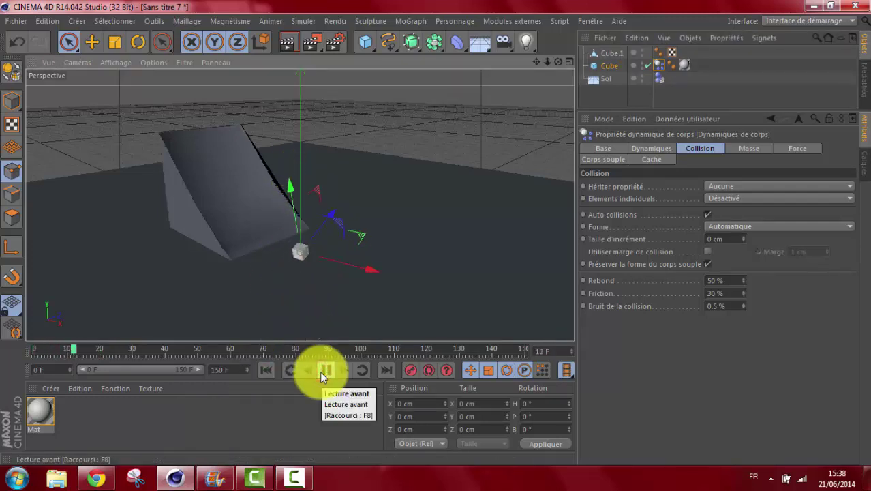
{"action": "left_click", "coordinate": [319, 370]}
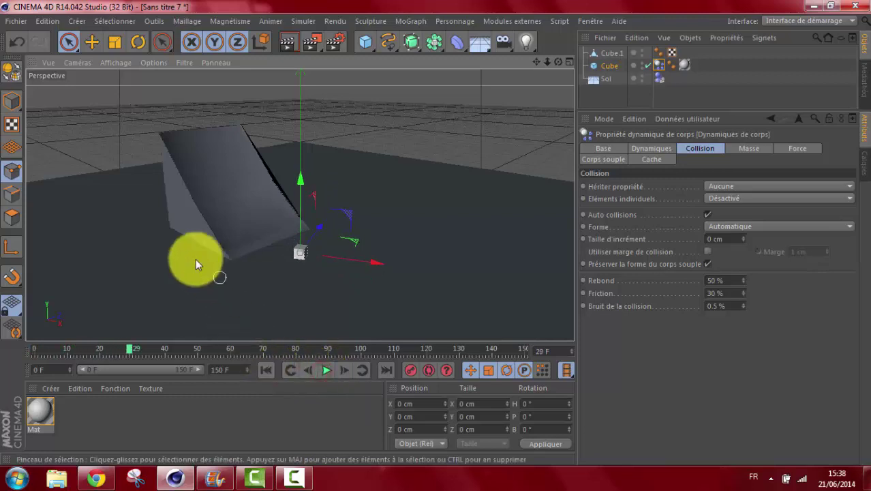
{"action": "left_click", "coordinate": [19, 40]}
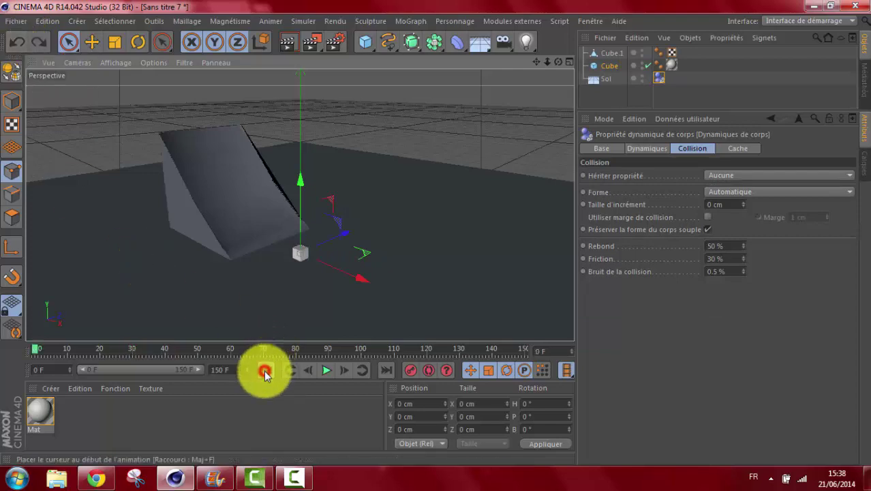
{"action": "left_click", "coordinate": [330, 368]}
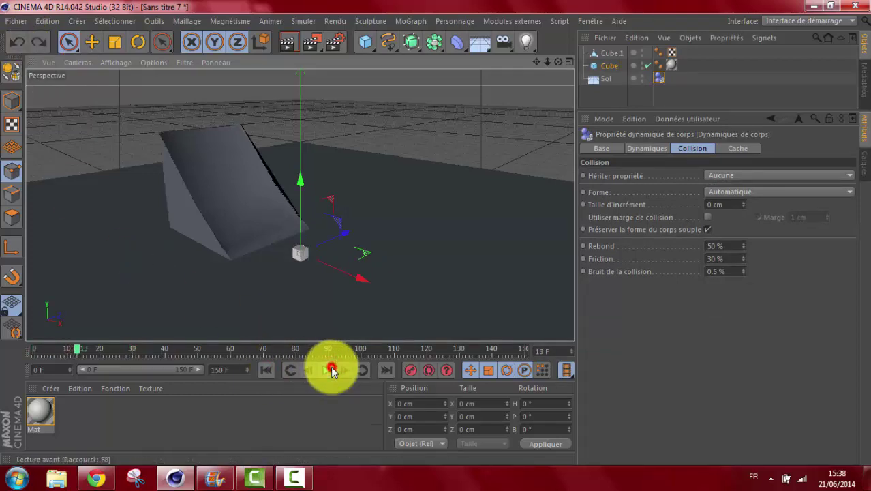
{"action": "left_click", "coordinate": [330, 368]}
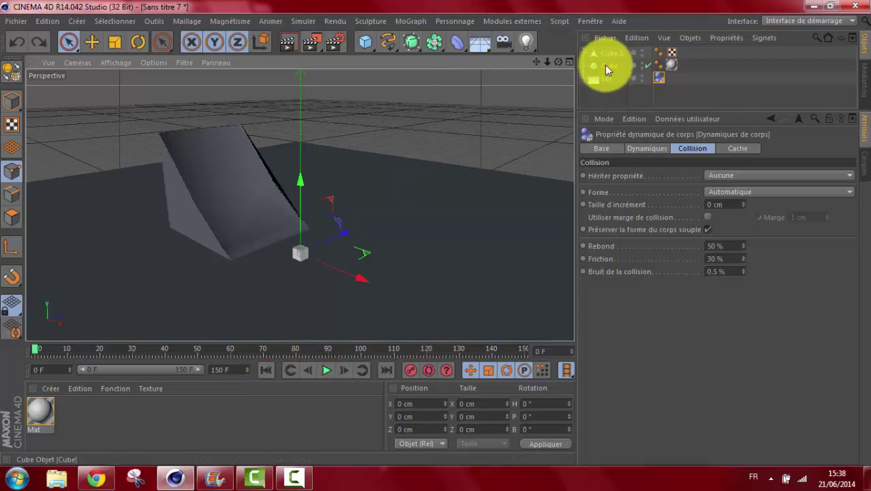
Give the small Cube a Corps rigide simulation tag
{"action": "left_click", "coordinate": [604, 65]}
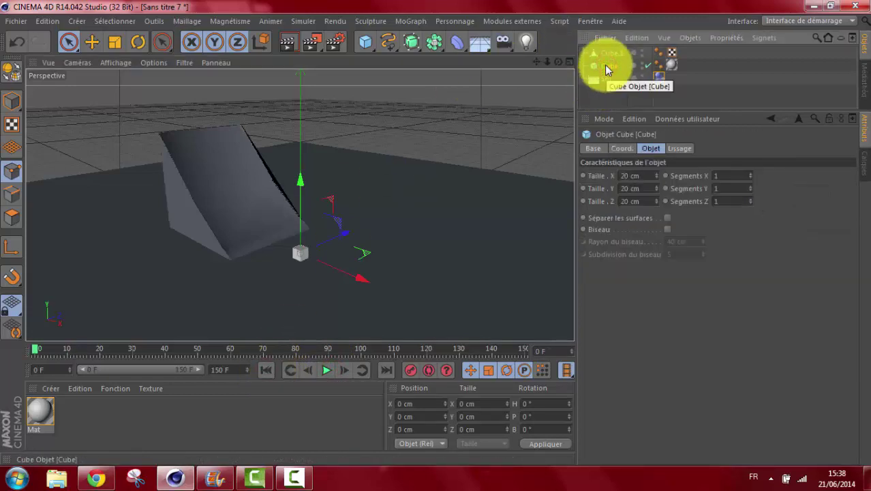
{"action": "right_click", "coordinate": [607, 70]}
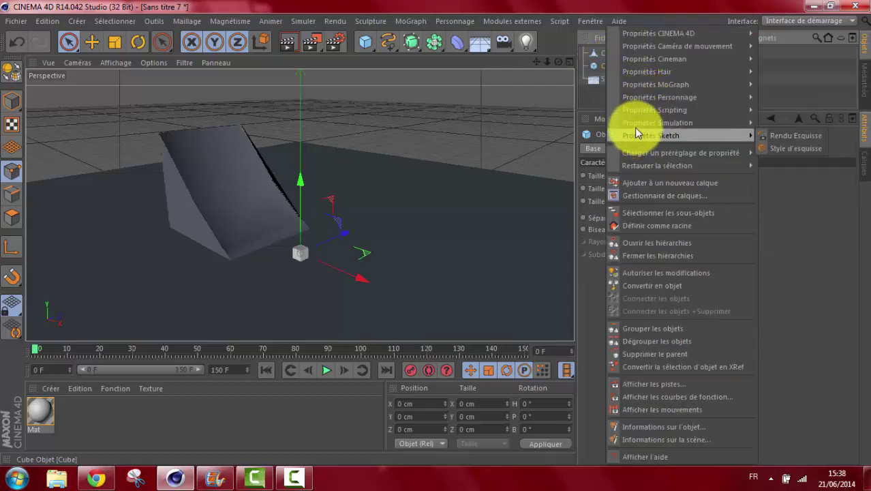
{"action": "mouse_move", "coordinate": [657, 123]}
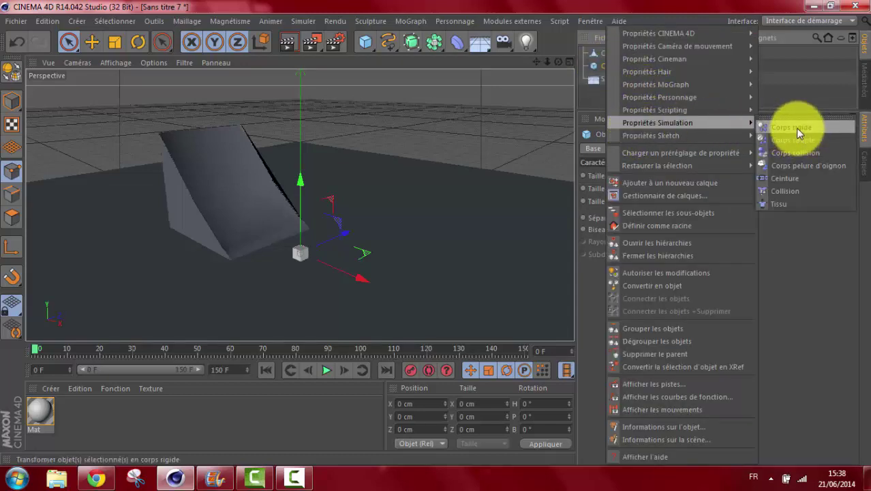
{"action": "left_click", "coordinate": [795, 128]}
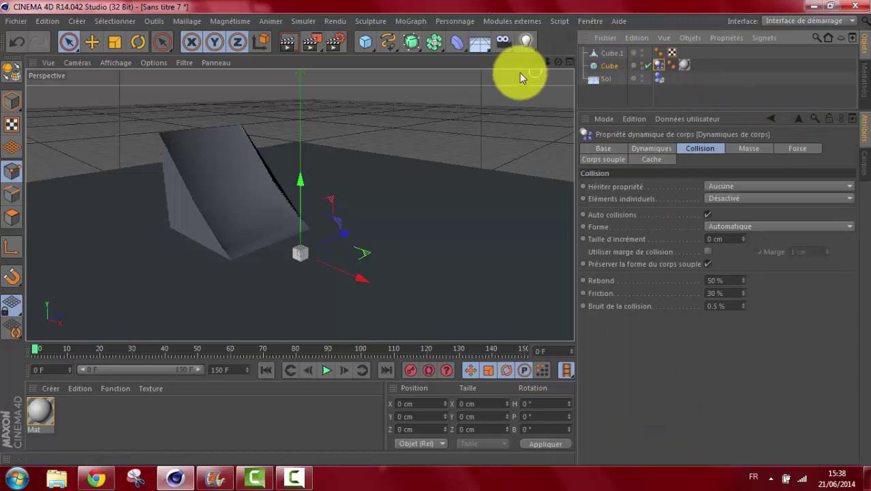
Add a dynamics body tag to the bucket Cube.1 via Propriétés Simulation
{"action": "left_click", "coordinate": [614, 52]}
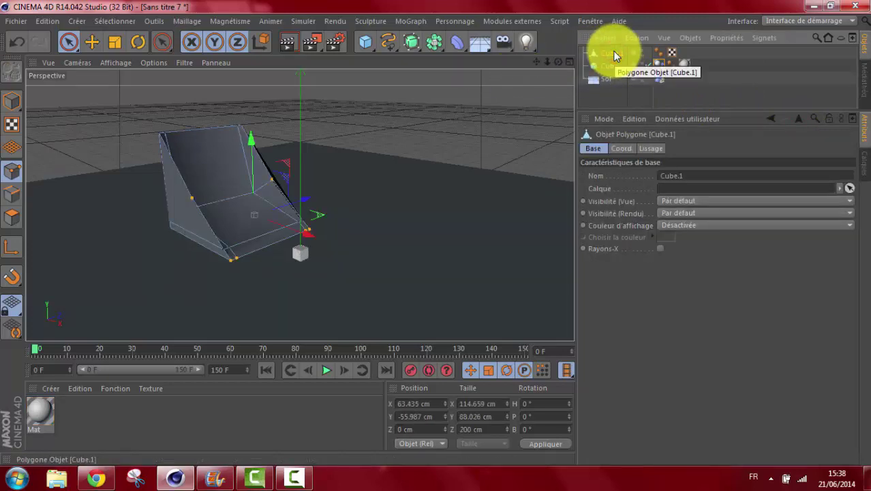
{"action": "right_click", "coordinate": [614, 54]}
{"action": "mouse_move", "coordinate": [665, 122]}
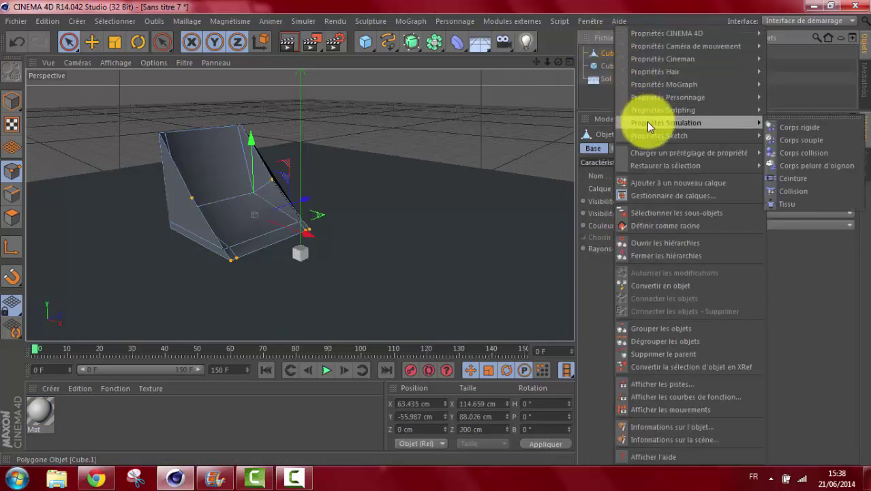
{"action": "left_click", "coordinate": [776, 153]}
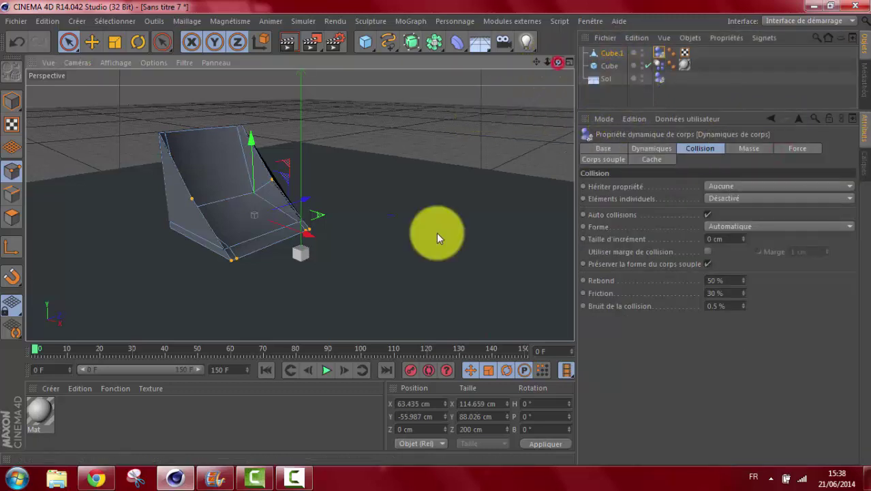
{"action": "left_click_drag", "start_coordinate": [557, 63], "coordinate": [436, 231]}
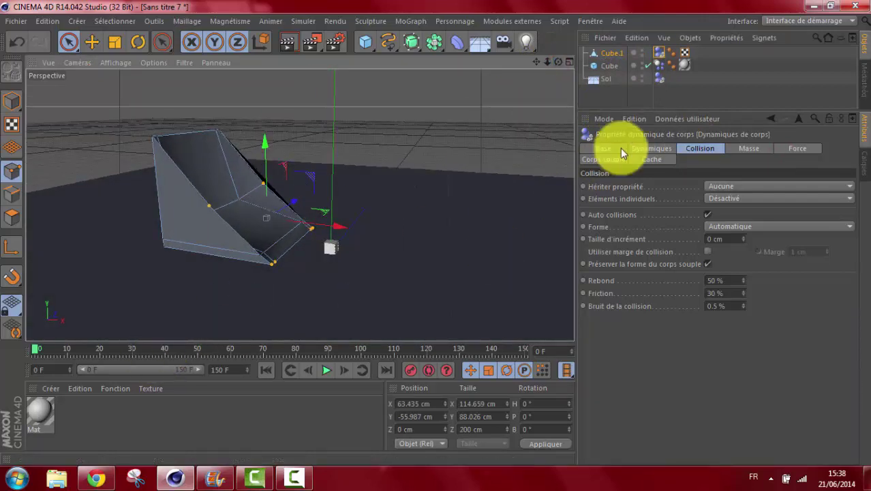
Record a keyframe for Cube.1 at frame 0, then go to frame 70
{"action": "left_click", "coordinate": [611, 53]}
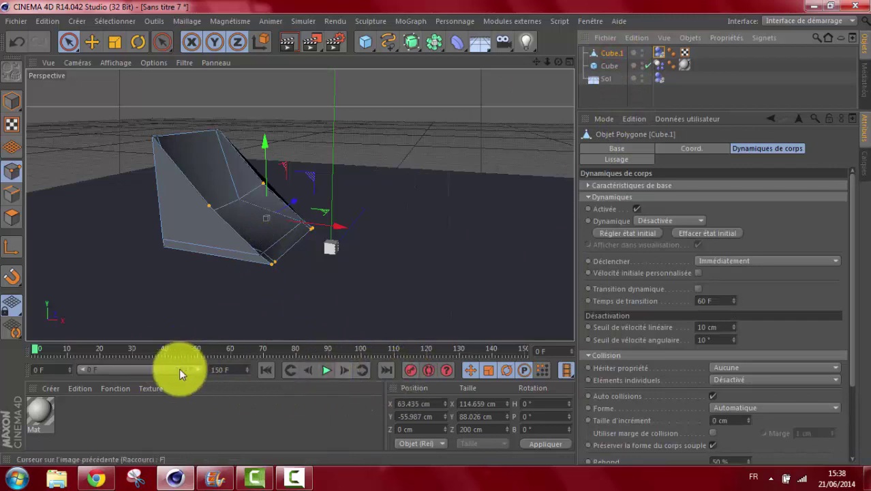
{"action": "left_click", "coordinate": [409, 369]}
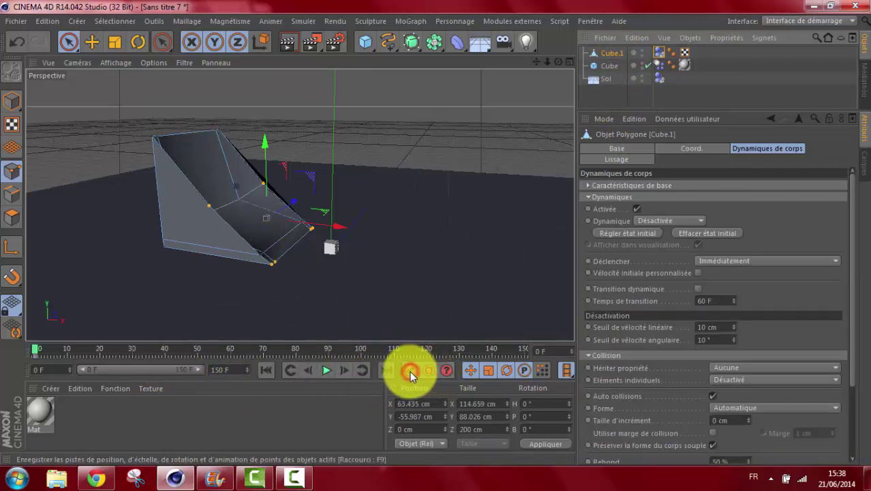
{"action": "left_click", "coordinate": [265, 348]}
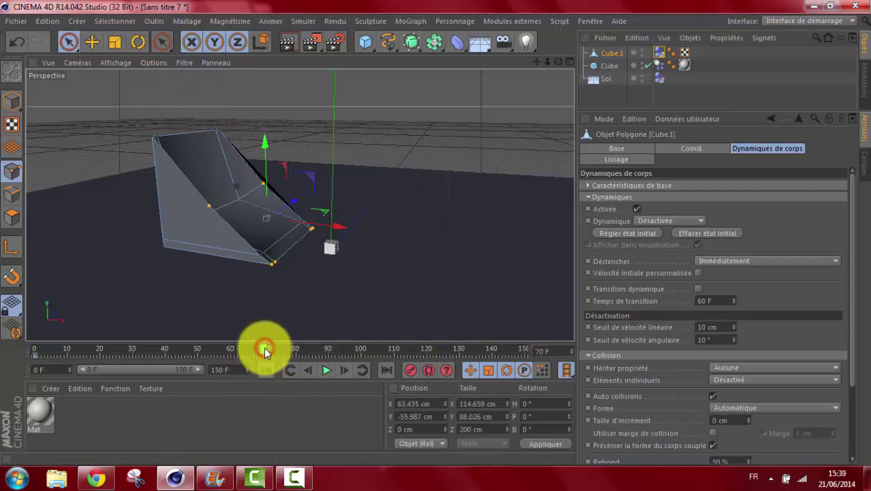
Tilt the bucket to B 14.733° and move it beside the cube to X -9.721, Y 58.677 cm
{"action": "left_click", "coordinate": [134, 41]}
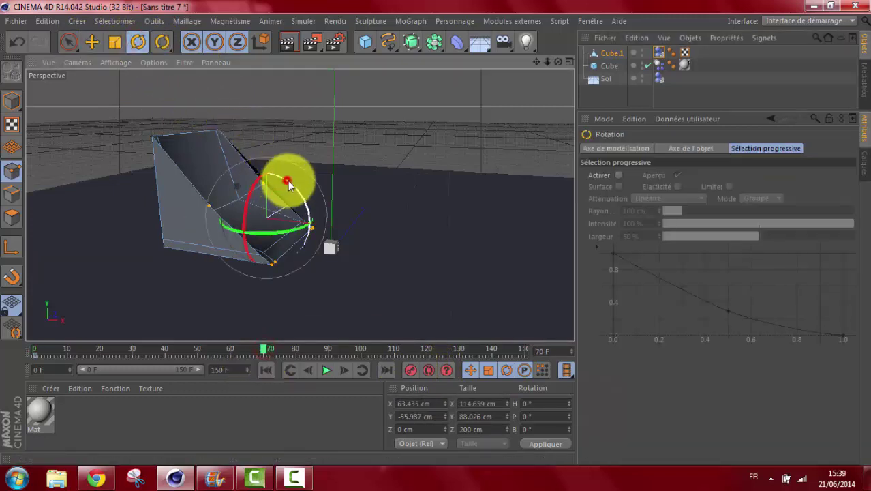
{"action": "left_click_drag", "start_coordinate": [287, 182], "coordinate": [295, 193]}
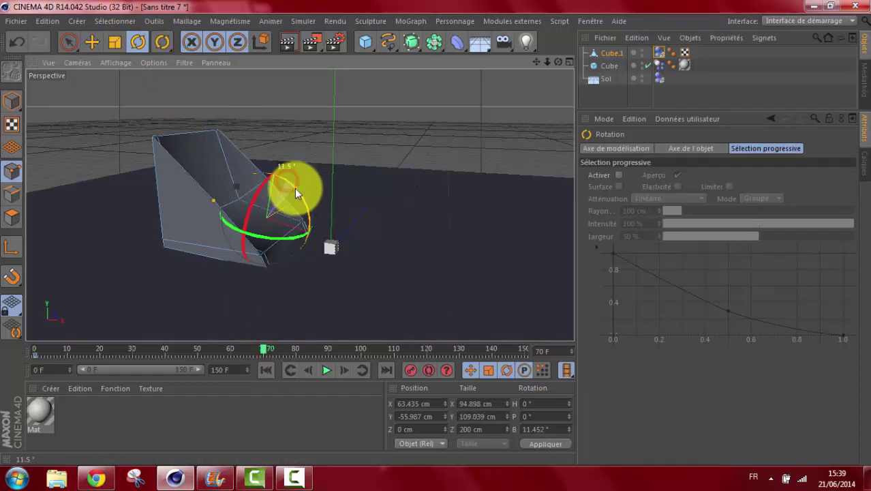
{"action": "left_click", "coordinate": [16, 42]}
{"action": "left_click", "coordinate": [68, 41]}
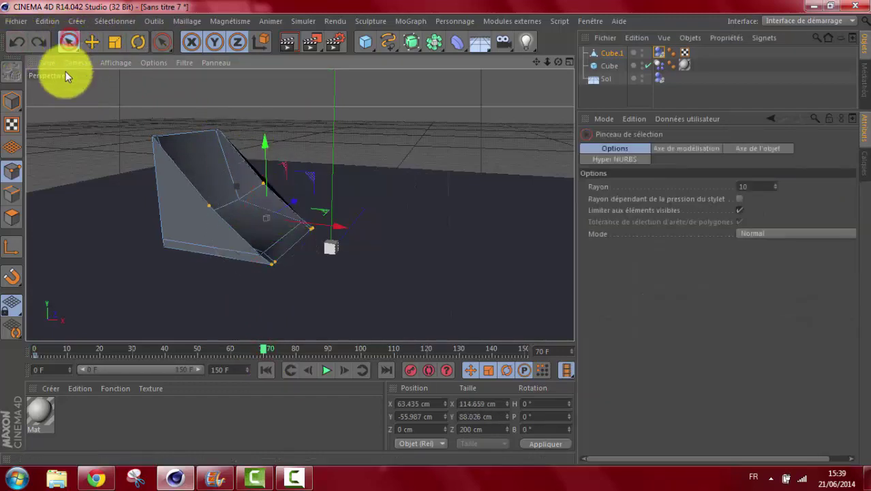
{"action": "left_click", "coordinate": [138, 43]}
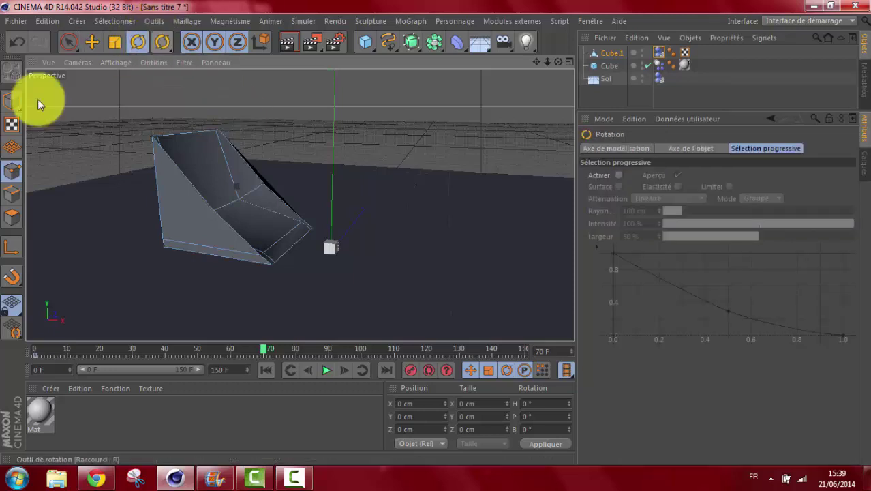
{"action": "left_click", "coordinate": [13, 100]}
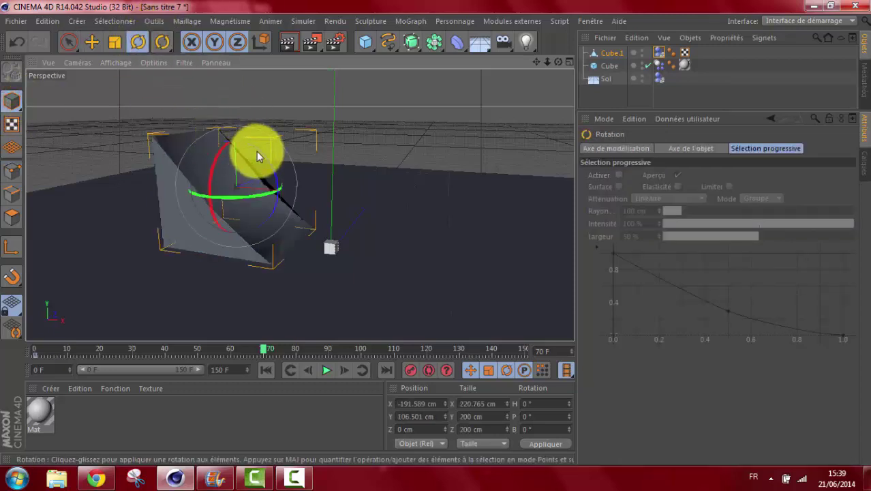
{"action": "left_click_drag", "start_coordinate": [260, 154], "coordinate": [268, 155]}
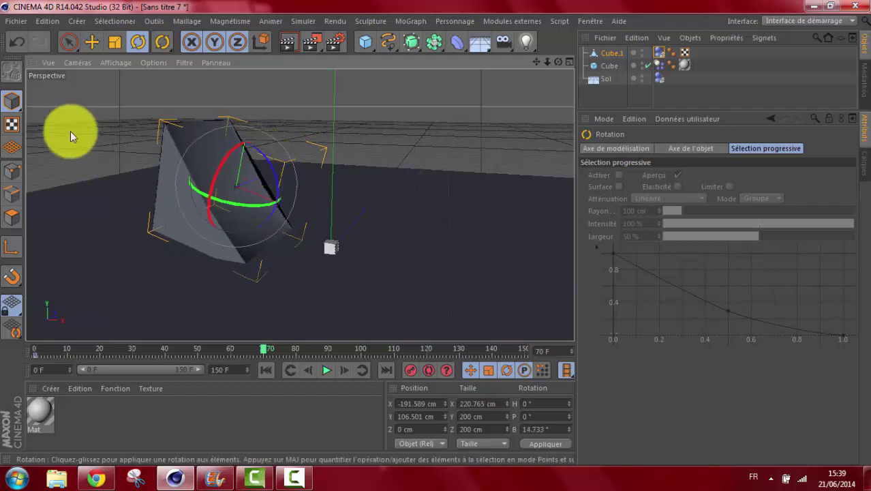
{"action": "left_click", "coordinate": [68, 42]}
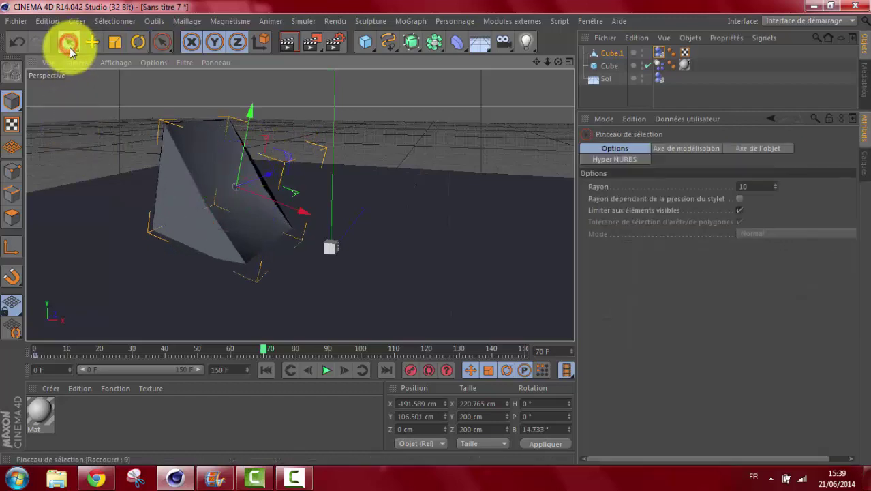
{"action": "left_click_drag", "start_coordinate": [286, 205], "coordinate": [395, 245]}
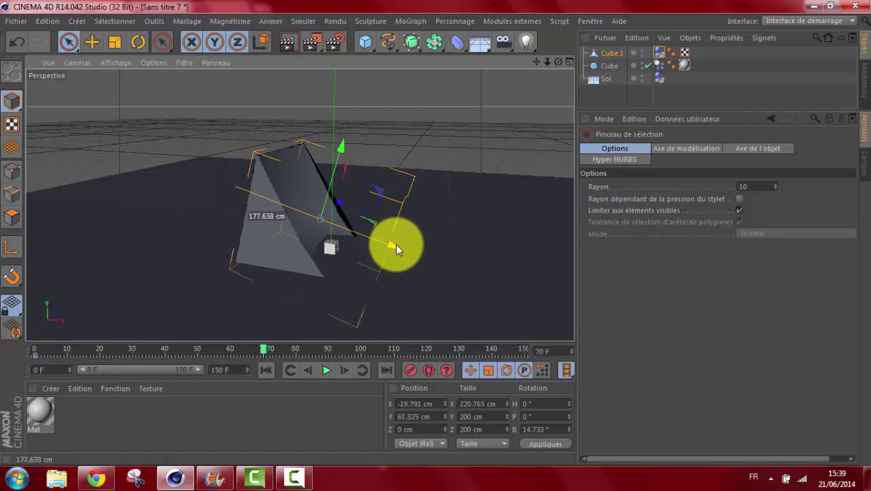
Key the bucket at frame 70, then at frame 120 at X 196.357, Y 141.71 cm, B -21.946°
{"action": "left_click", "coordinate": [411, 371]}
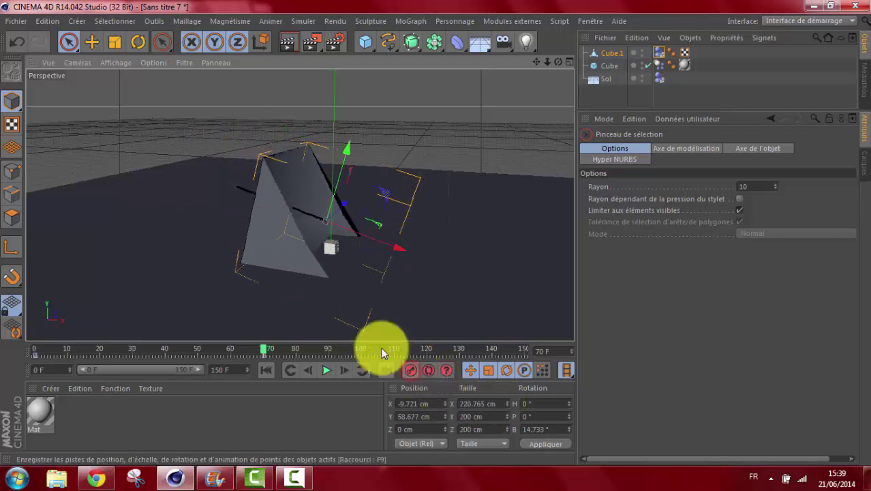
{"action": "left_click", "coordinate": [426, 353]}
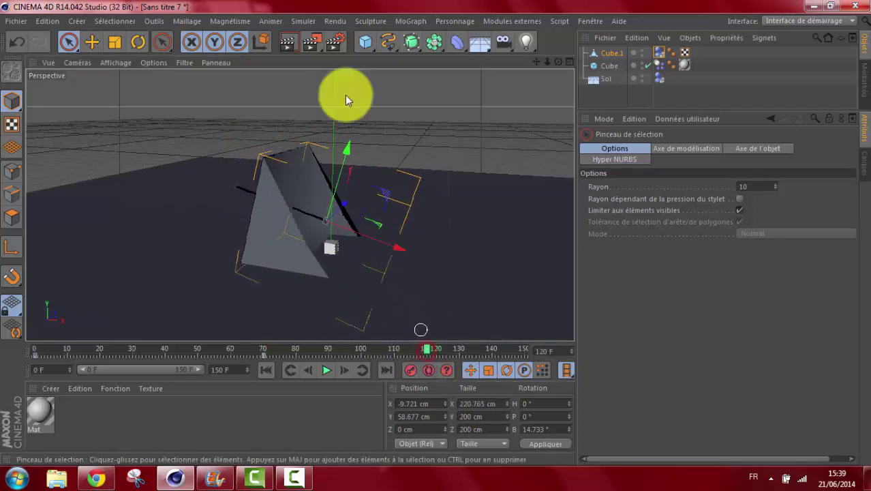
{"action": "left_click", "coordinate": [138, 42]}
{"action": "left_click_drag", "start_coordinate": [356, 188], "coordinate": [326, 171]}
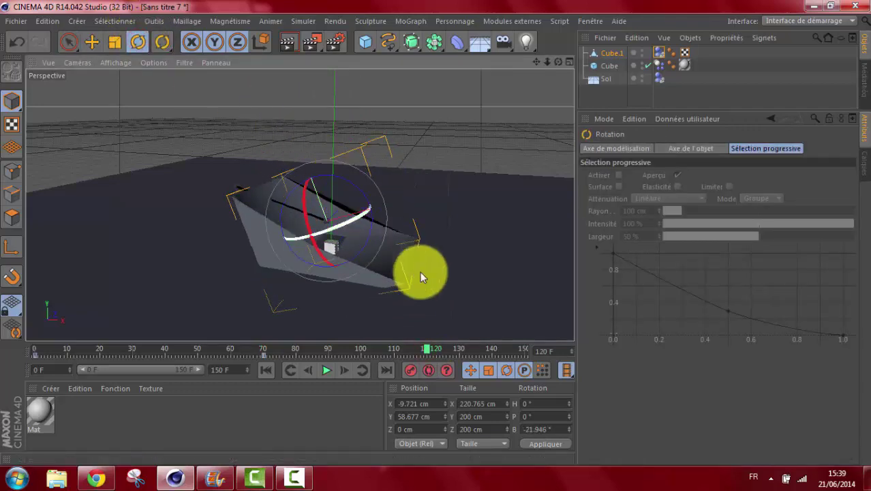
{"action": "left_click", "coordinate": [92, 42]}
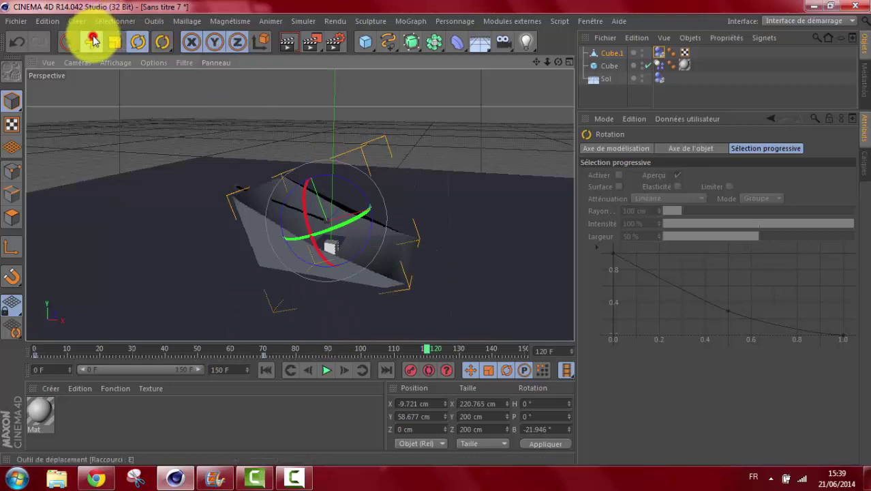
{"action": "left_click_drag", "start_coordinate": [425, 172], "coordinate": [542, 166]}
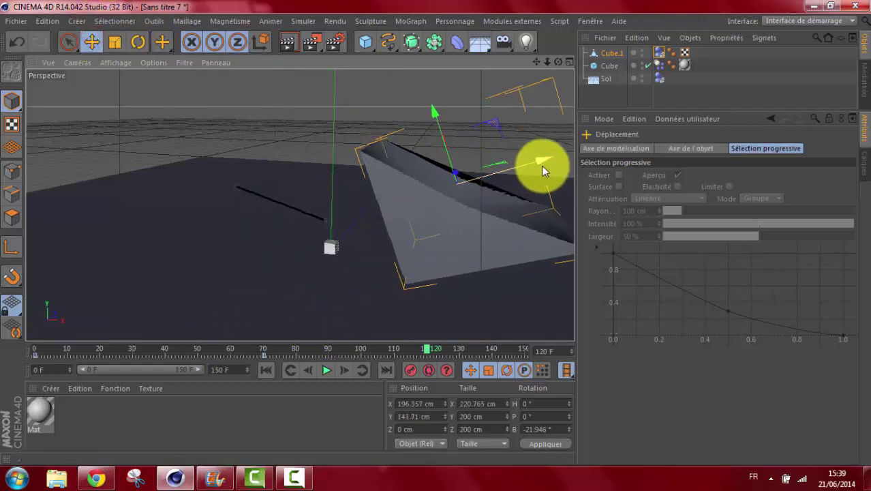
{"action": "left_click", "coordinate": [411, 374]}
{"action": "left_click_drag", "start_coordinate": [533, 61], "coordinate": [436, 238]}
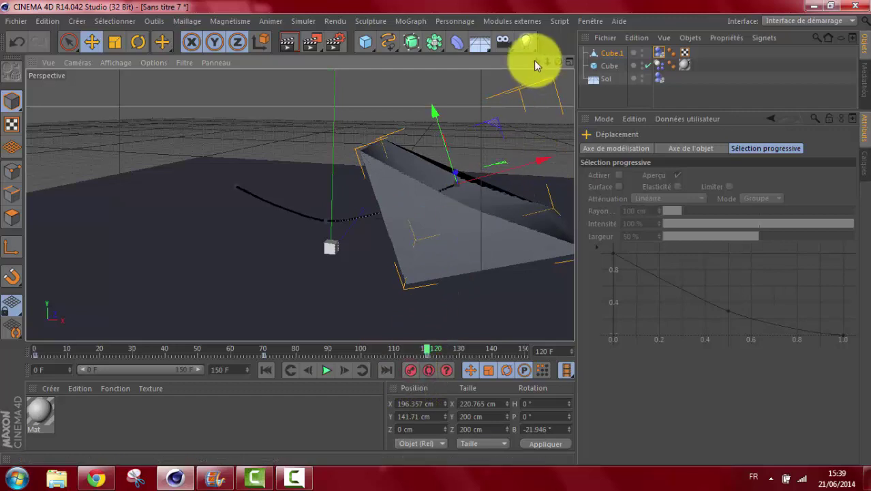
{"action": "left_click", "coordinate": [266, 372]}
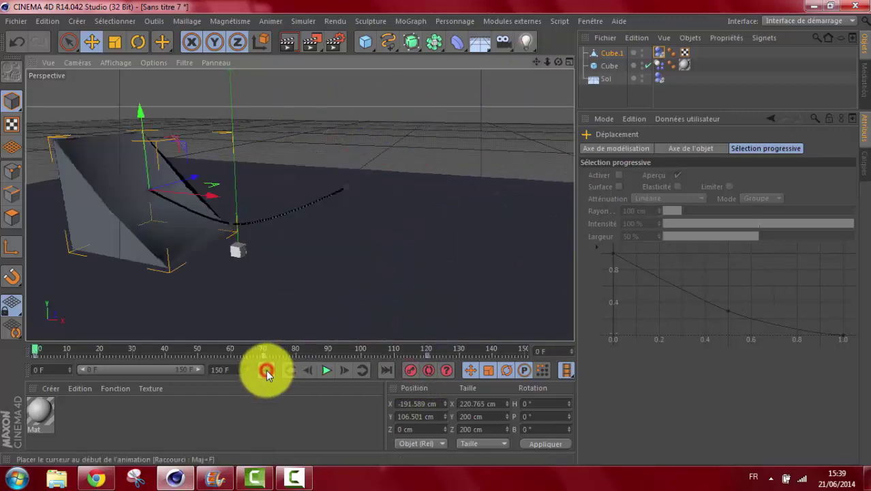
{"action": "left_click", "coordinate": [323, 370]}
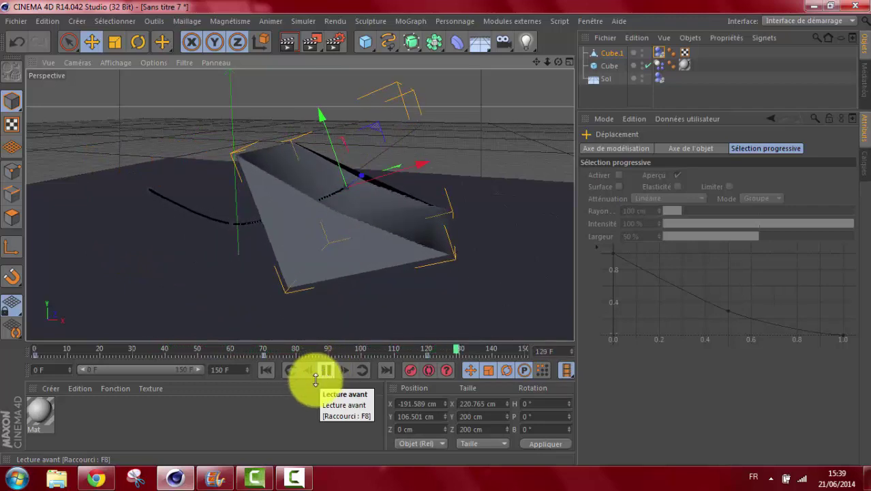
{"action": "left_click", "coordinate": [327, 370]}
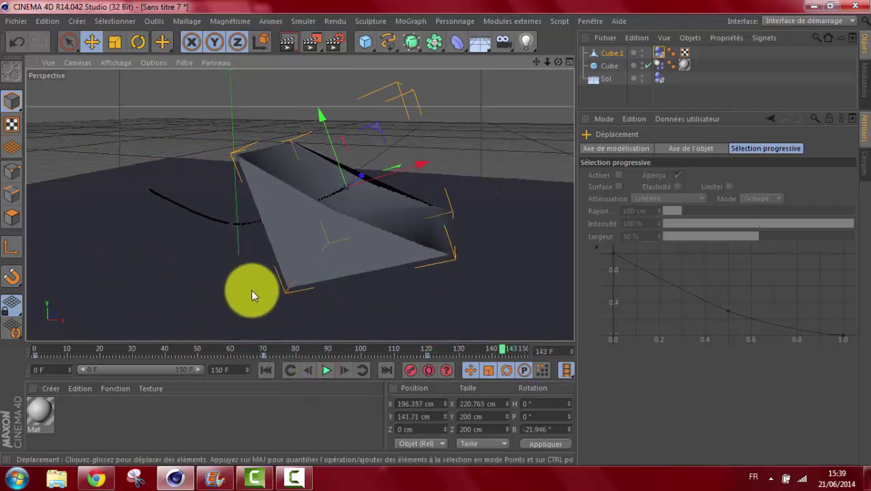
{"action": "left_click", "coordinate": [265, 370]}
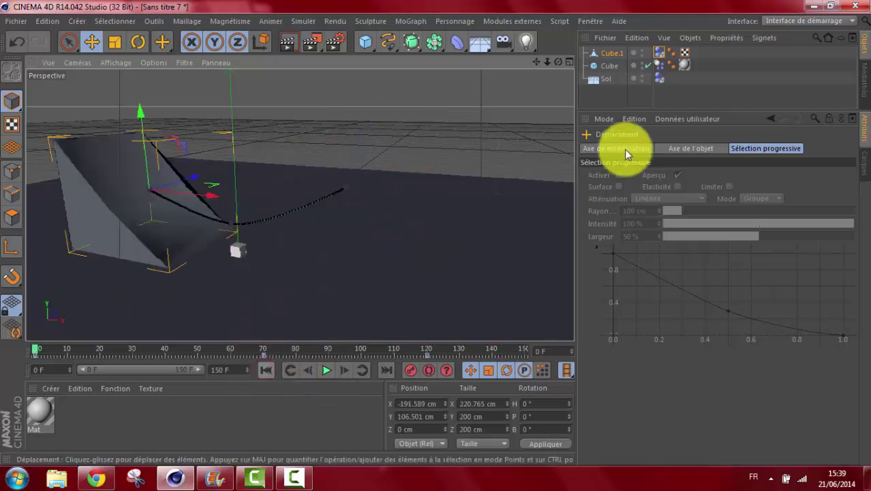
Change Cube.1's dynamics body collision Shape from Automatique to Maillage en déplacement
{"action": "left_click", "coordinate": [659, 54]}
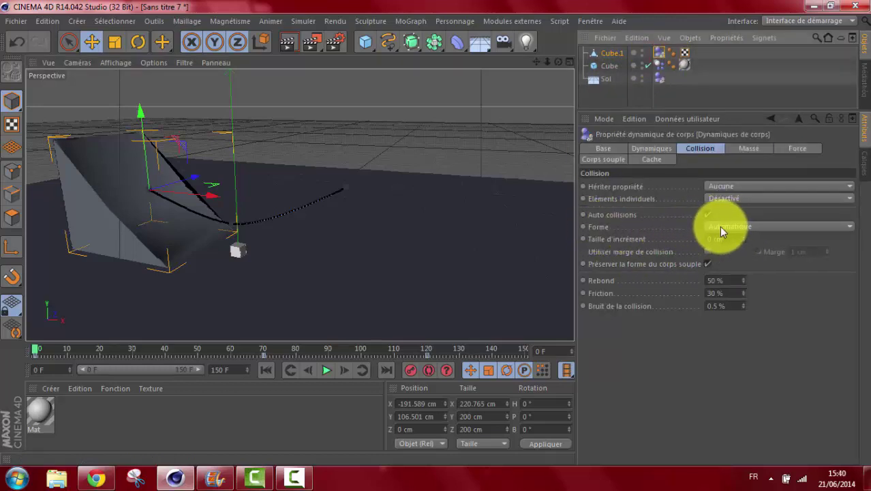
{"action": "left_click", "coordinate": [849, 227]}
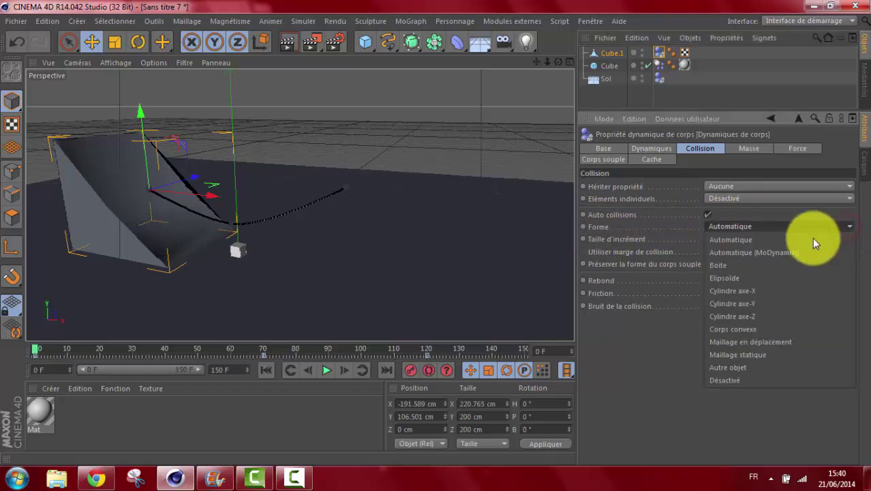
{"action": "left_click", "coordinate": [735, 341]}
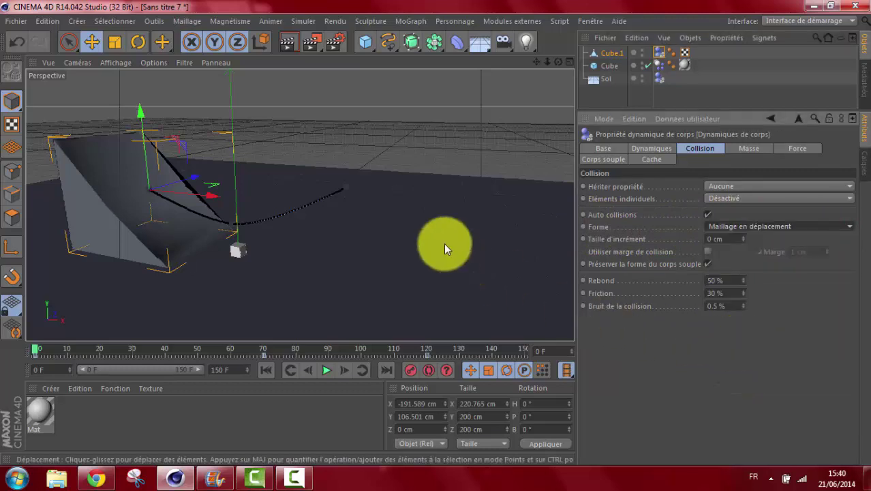
Play the simulation, pausing at frame 34 and again at frame 60 as the bucket approaches the cube
{"action": "left_click", "coordinate": [326, 372]}
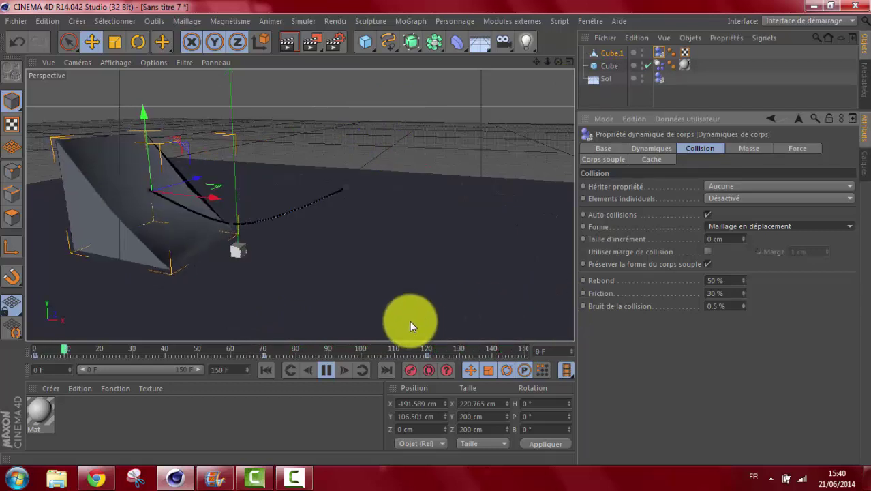
{"action": "left_click", "coordinate": [326, 370]}
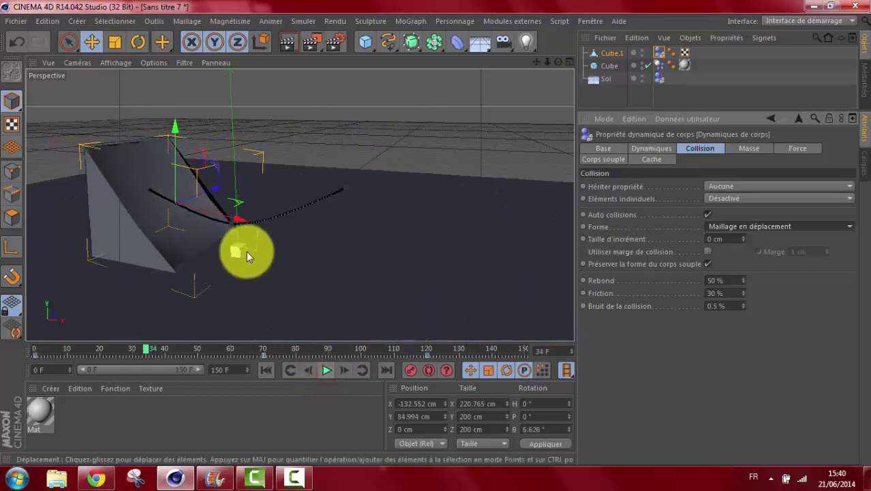
{"action": "left_click", "coordinate": [322, 372]}
{"action": "left_click", "coordinate": [323, 372]}
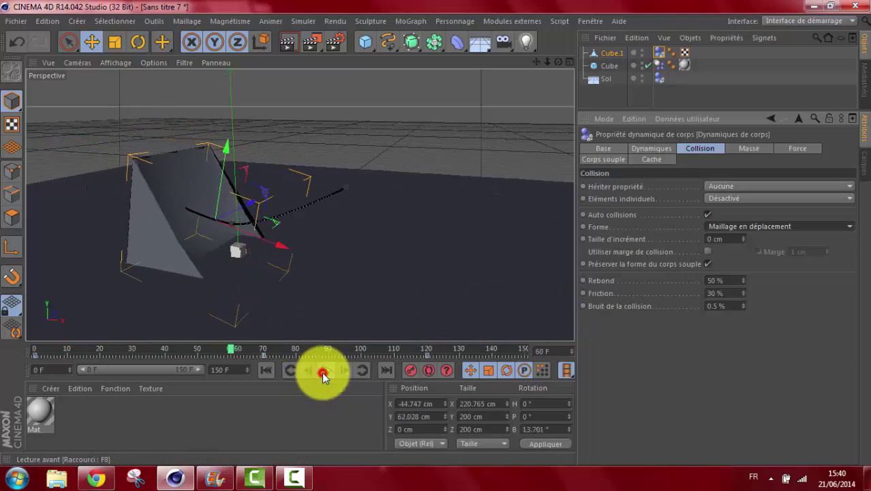
Set Cube.1's Dynamics Collision Friction to 100 % and rewind the timeline to frame 1
{"action": "left_click", "coordinate": [658, 149]}
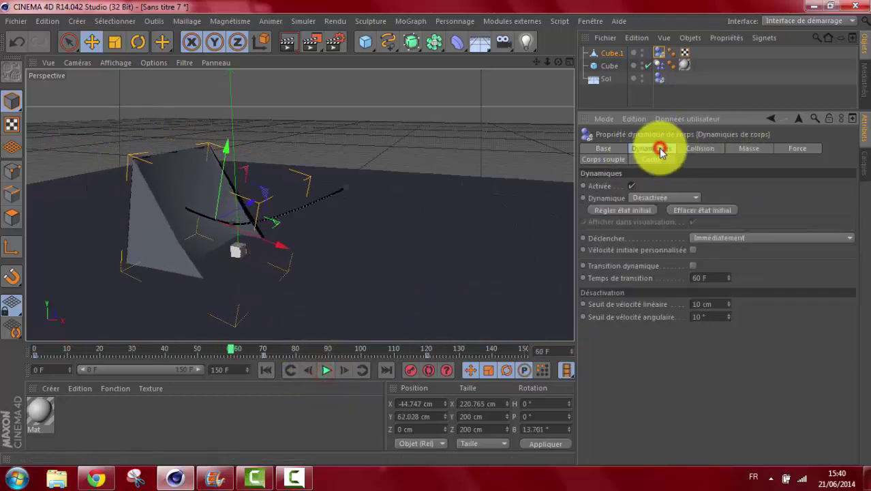
{"action": "left_click", "coordinate": [696, 148]}
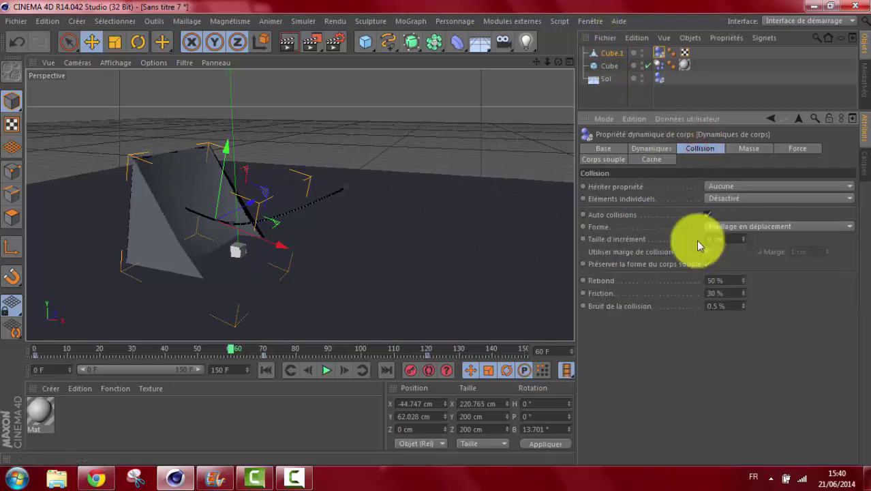
{"action": "left_click", "coordinate": [727, 292]}
{"action": "type", "text": "100"}
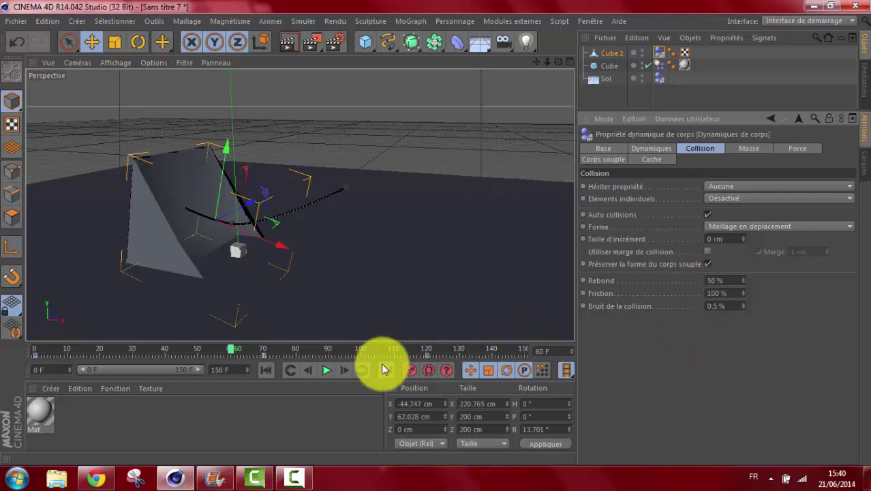
{"action": "left_click", "coordinate": [265, 369]}
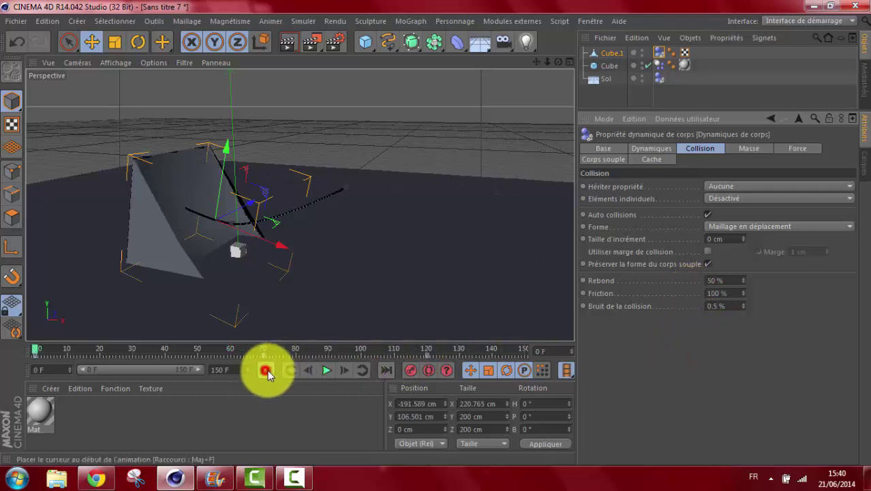
Replay the simulation with 100 % friction and pause at frame 141 with the cube in the bucket
{"action": "left_click", "coordinate": [324, 370]}
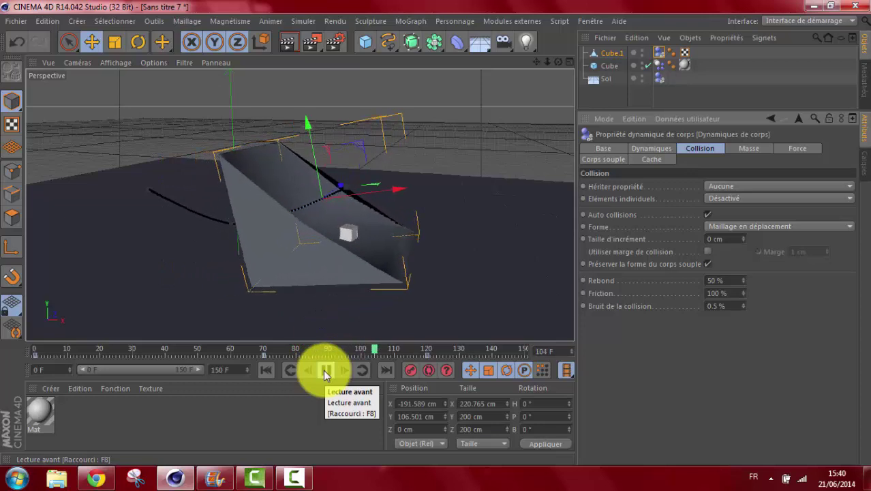
{"action": "left_click", "coordinate": [323, 370]}
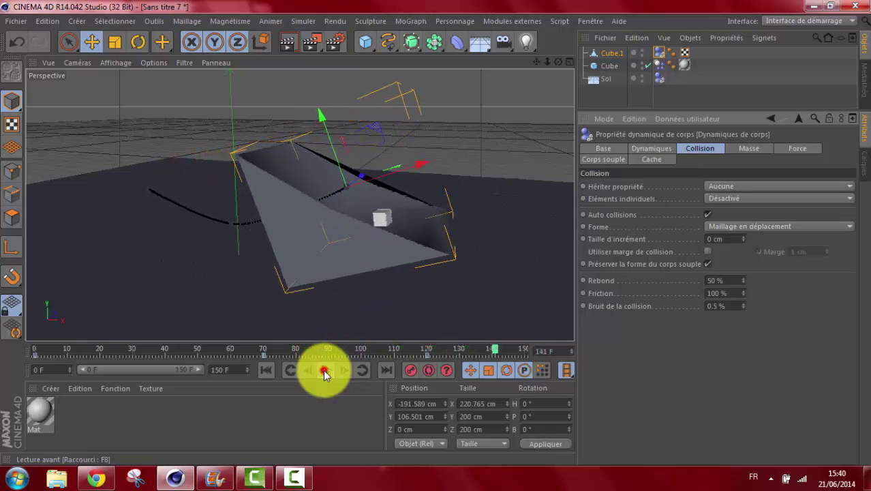